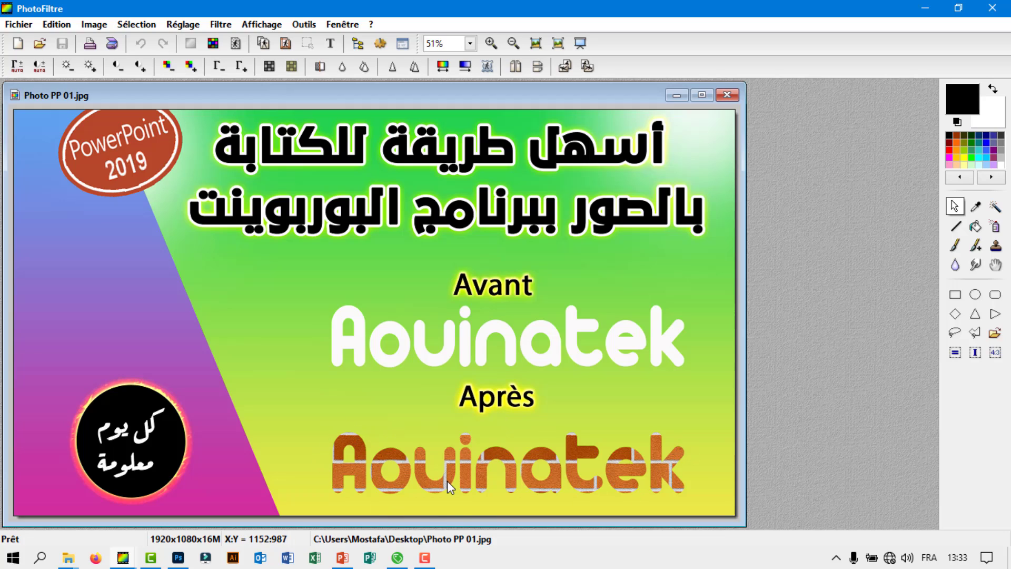
Show the black and multicoloured AOUINATEK examples in PhotoFiltre, then switch to PowerPoint's Présentation1.
left_click(123, 558)
left_click(74, 516)
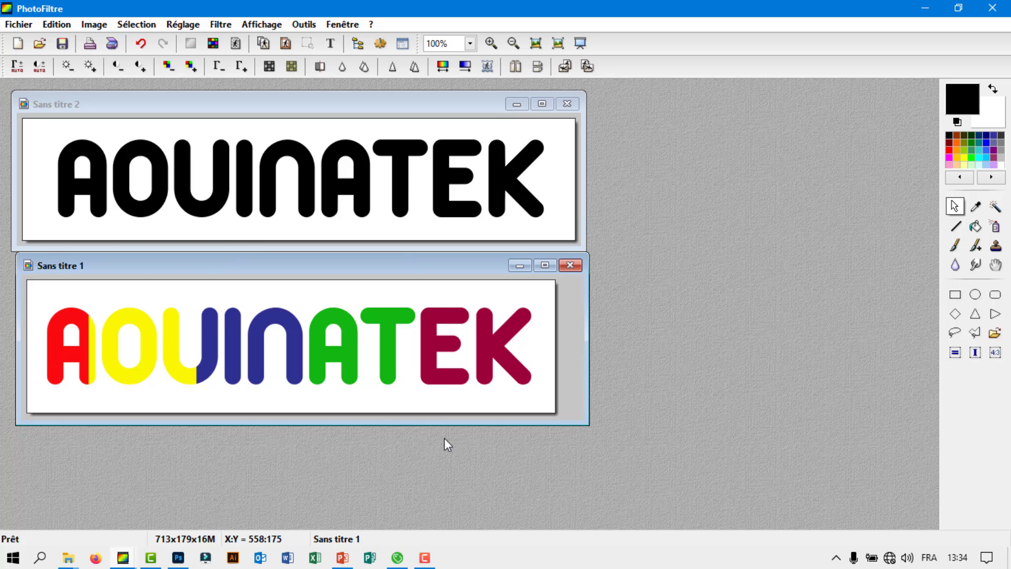
left_click(341, 559)
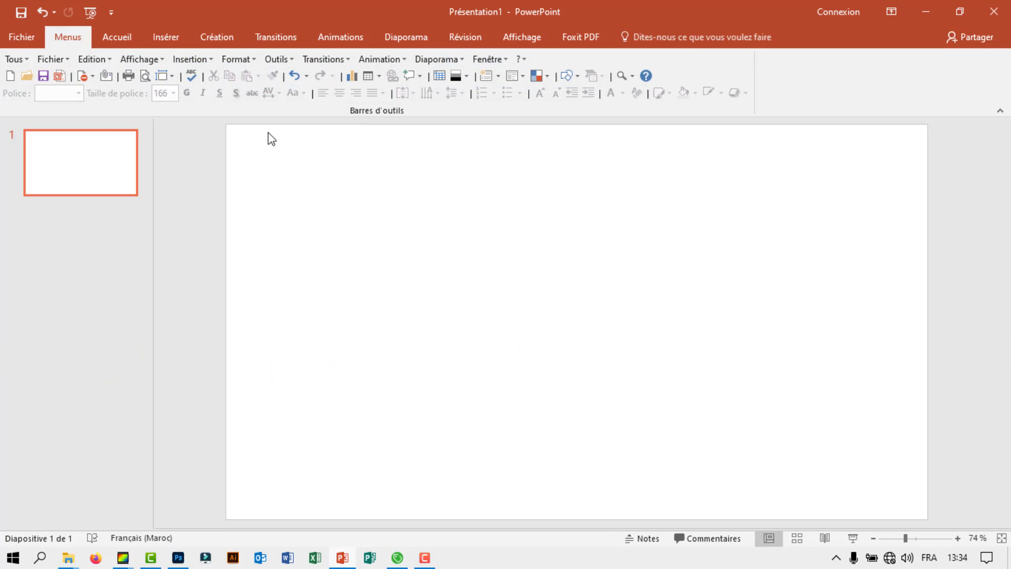
Draw a text box across the middle of the slide and type AOUINATEK.
left_click(165, 38)
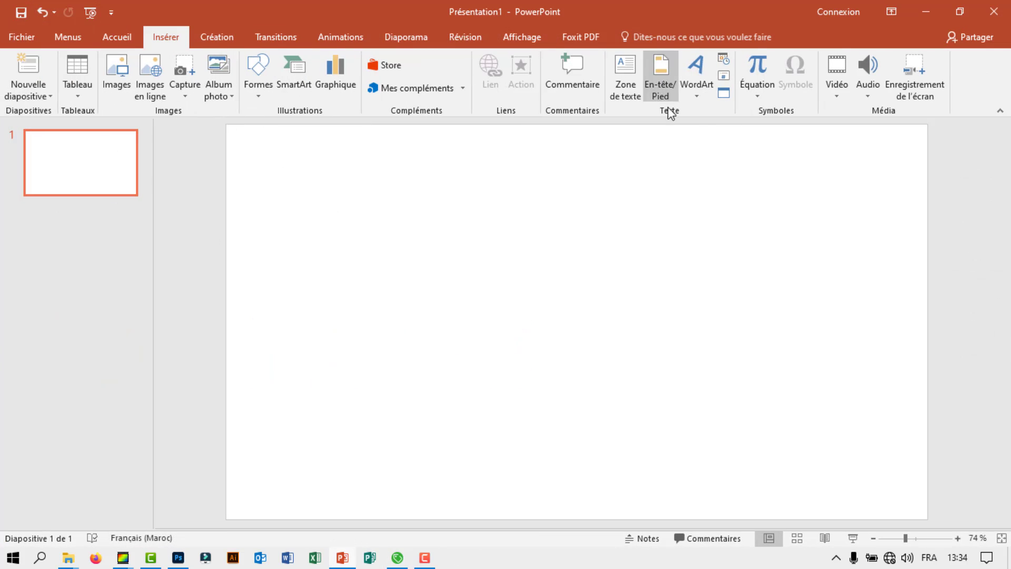
left_click(626, 87)
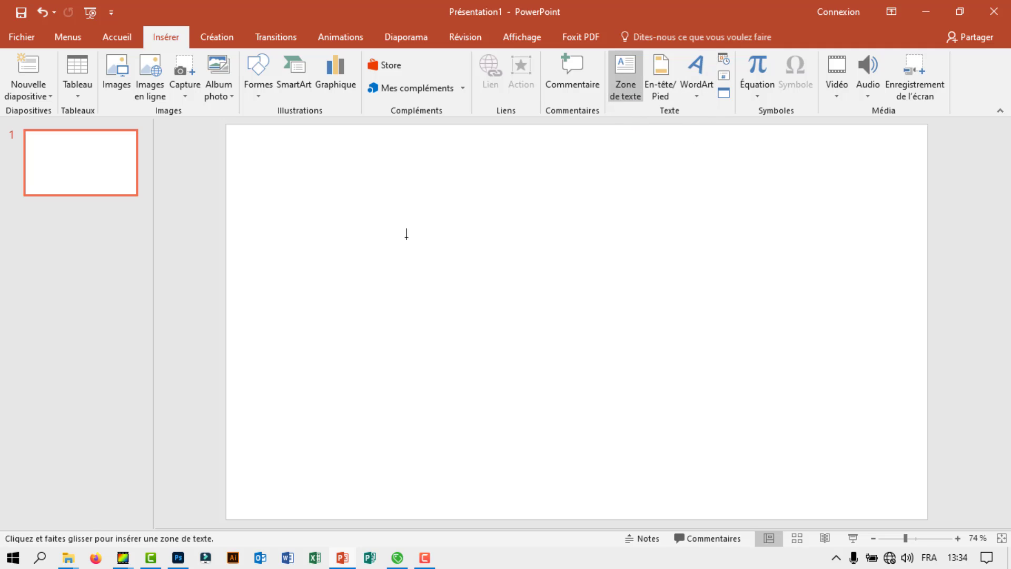
left_click_drag(340, 221, 849, 395)
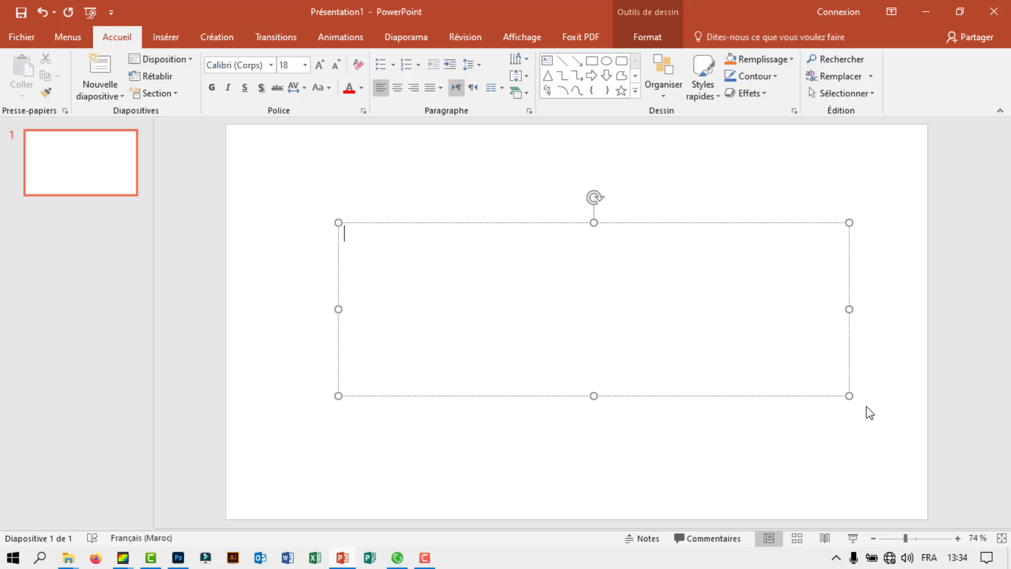
type("AOUINATEK")
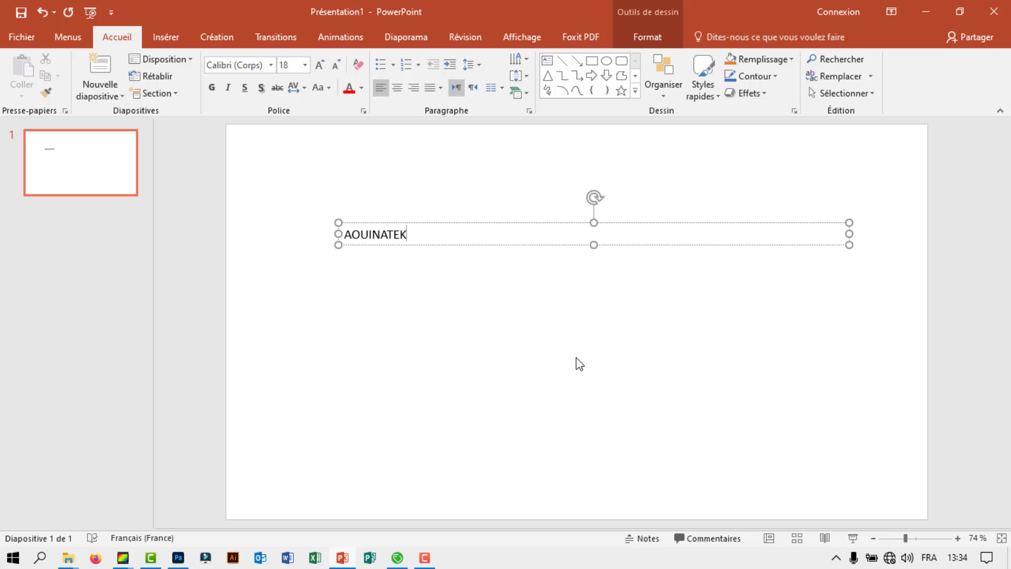
Reselect the AOUINATEK text and enlarge it nine font-size steps.
left_click(576, 356)
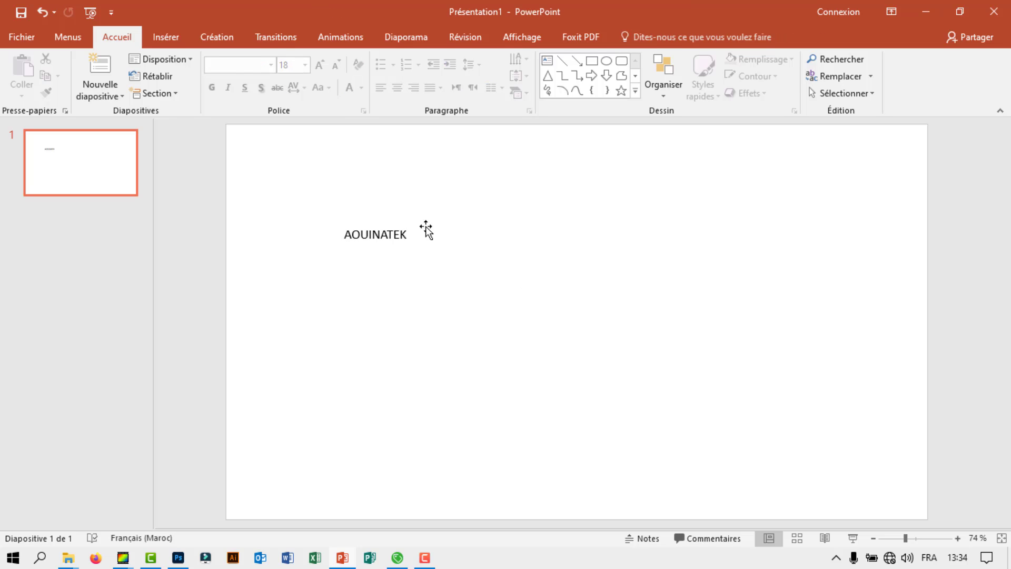
left_click(381, 234)
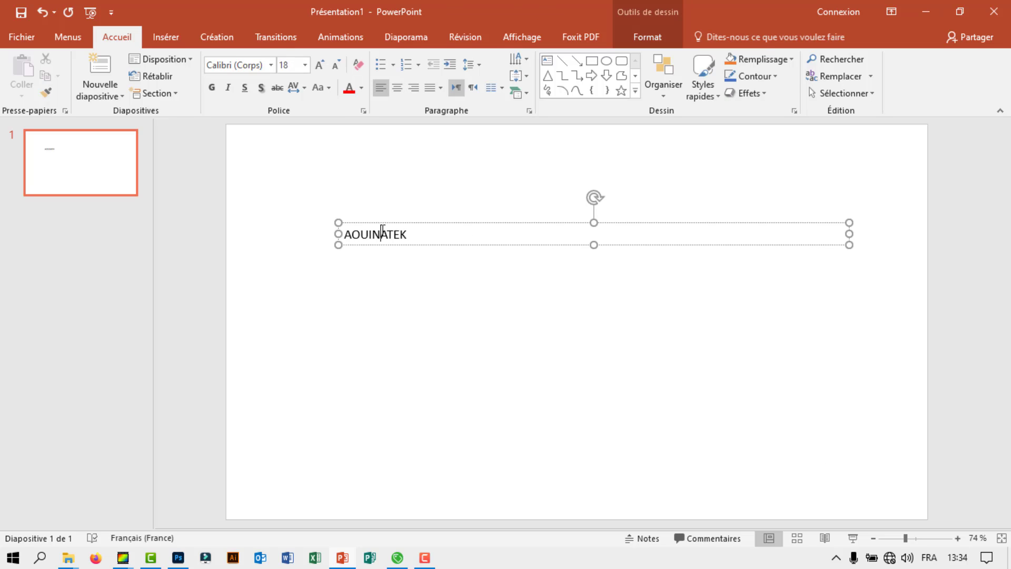
left_click(317, 65)
left_click(318, 65)
left_click(318, 66)
left_click(318, 65)
left_click(318, 65)
left_click(318, 65)
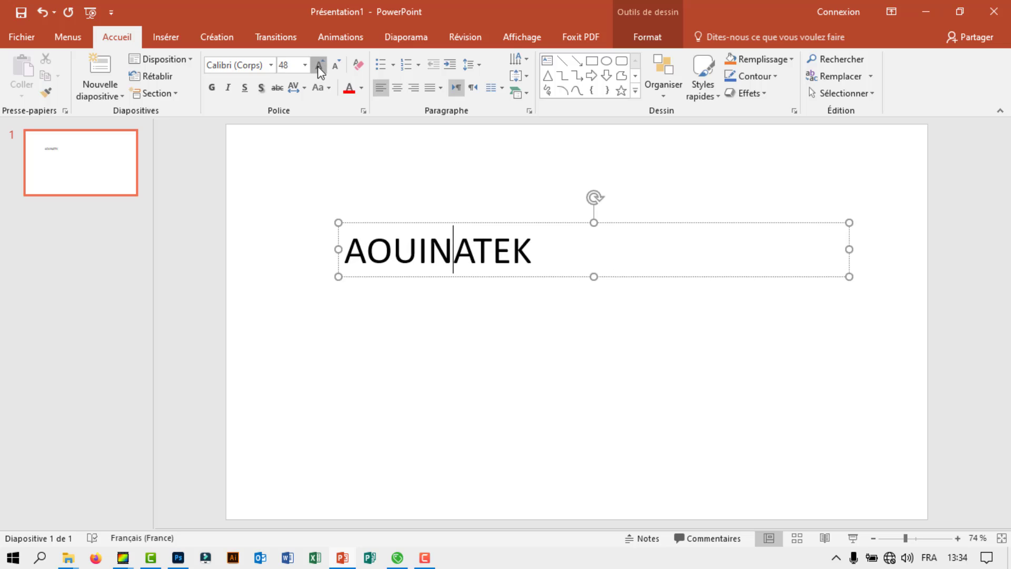
left_click(318, 66)
left_click(317, 65)
left_click(318, 66)
left_click(317, 66)
left_click(317, 65)
left_click(318, 65)
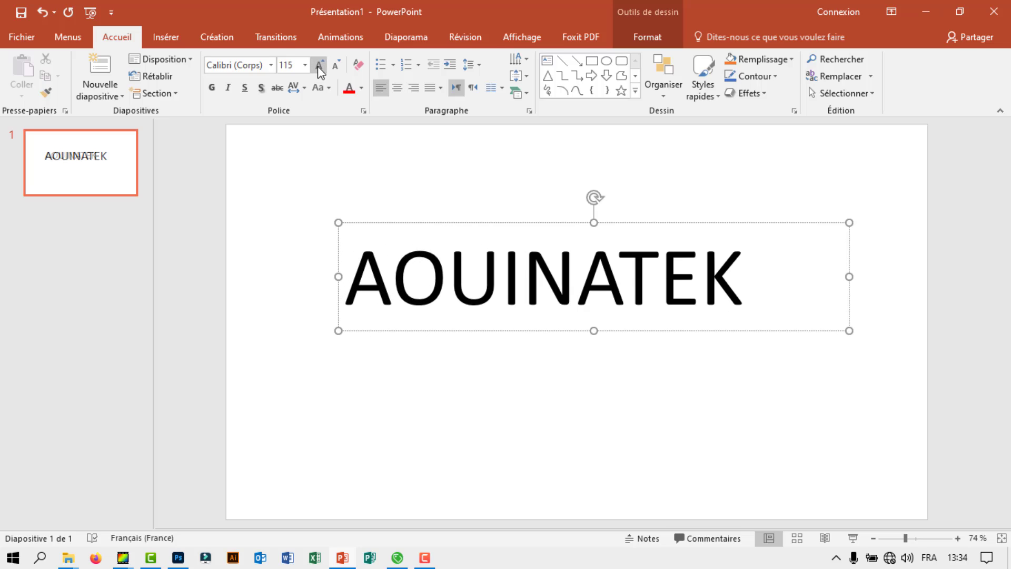
left_click(317, 65)
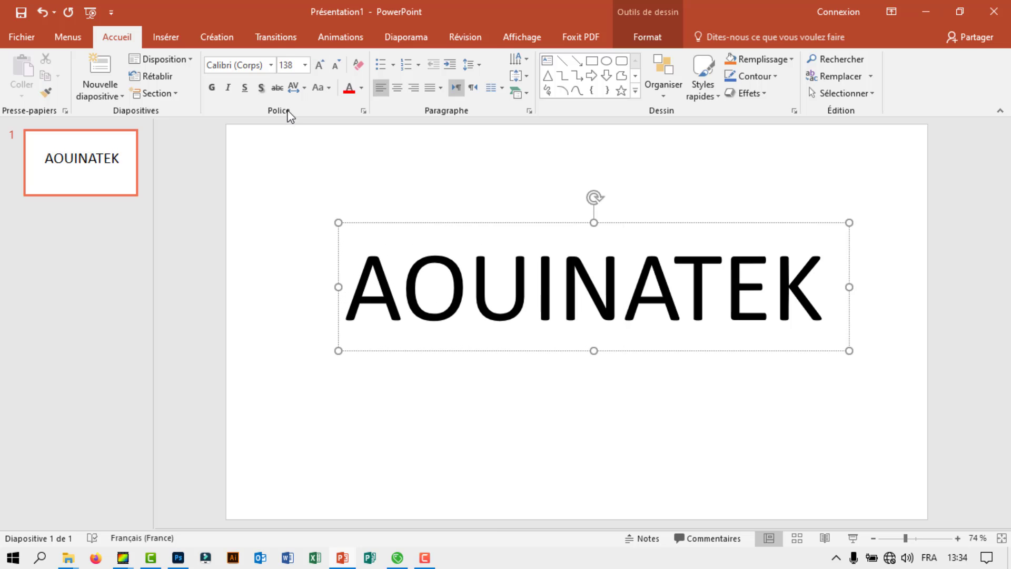
Apply the [z] Arista font at size 166 and nudge the word to the slide centre.
left_click(270, 67)
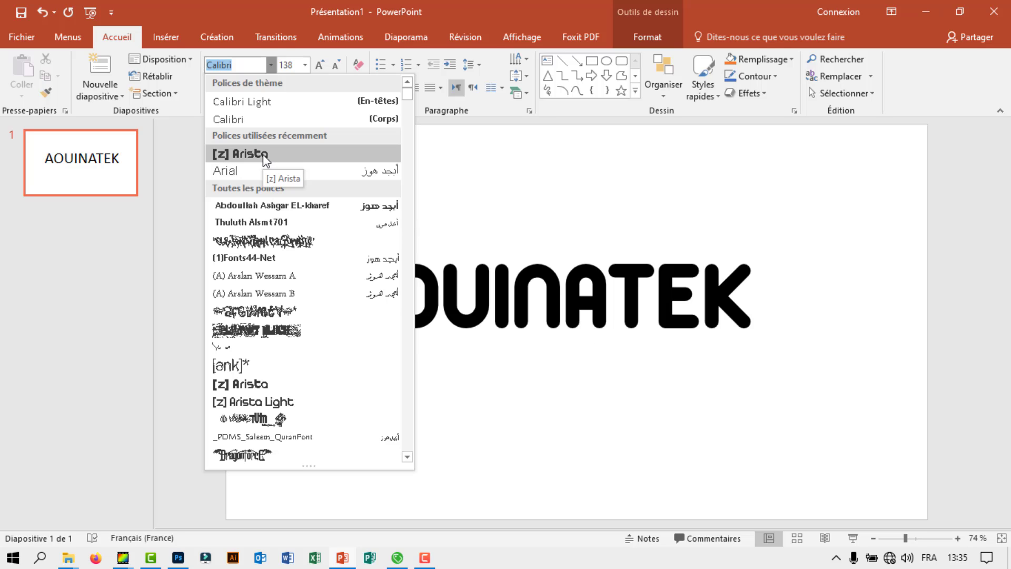
left_click(264, 154)
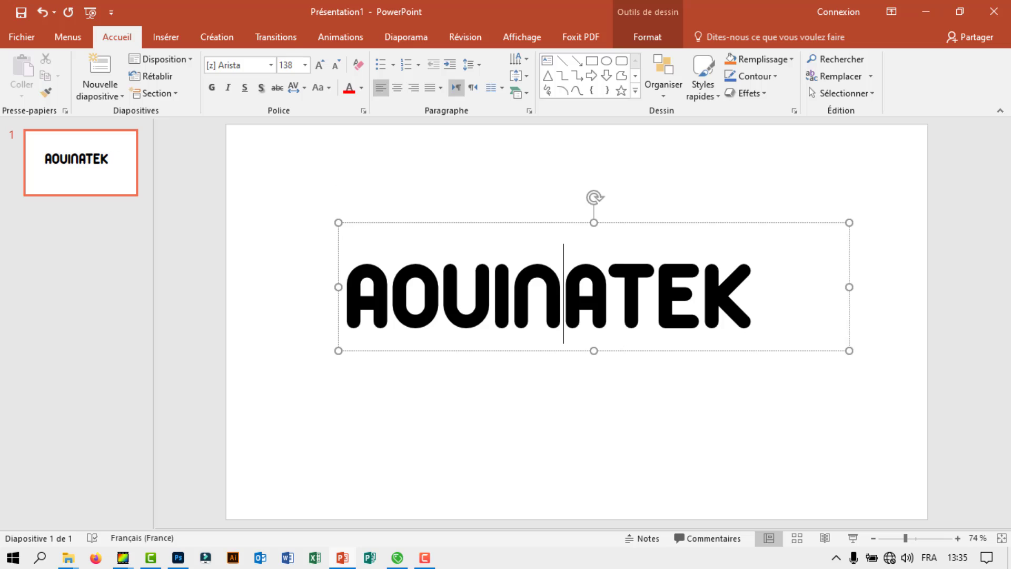
left_click(321, 66)
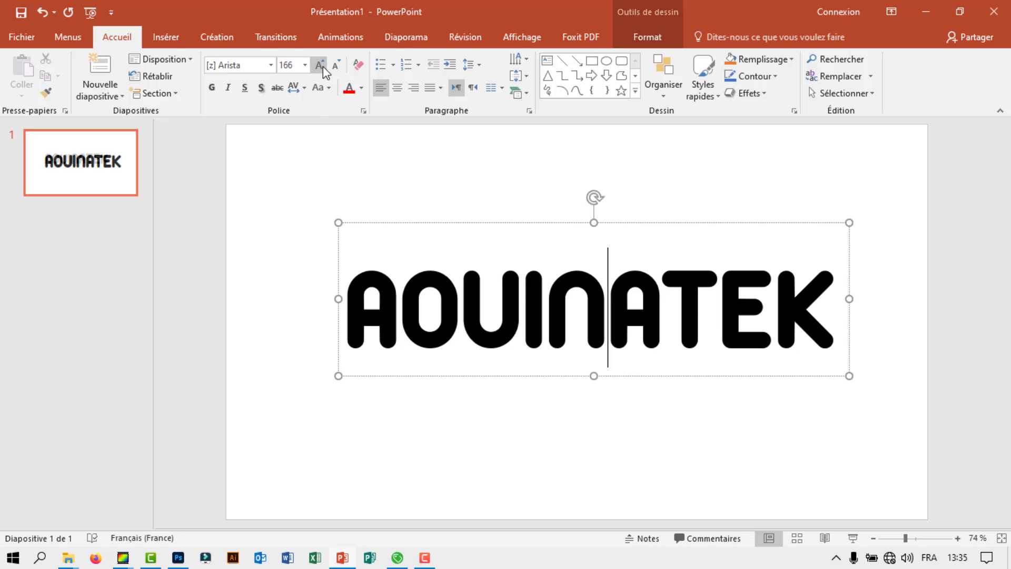
left_click_drag(476, 222, 457, 217)
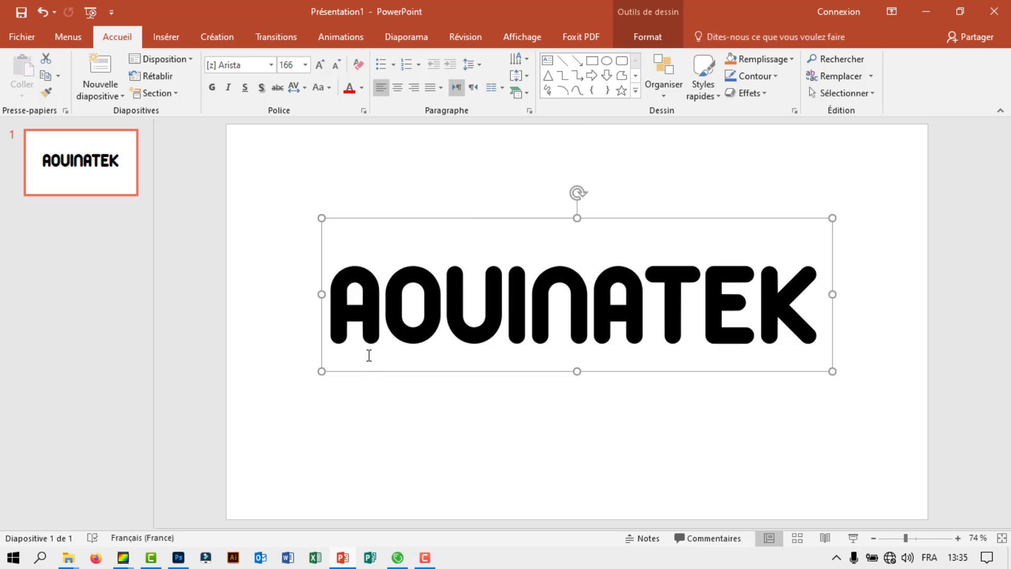
left_click(511, 466)
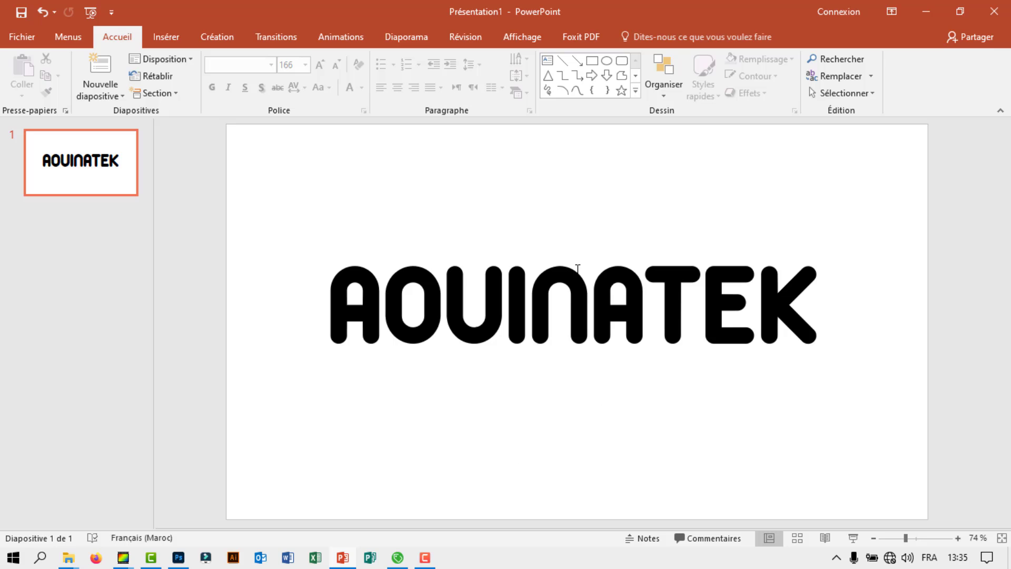
Insert the striped picture Photo.jpg onto the slide at 19,05 × 31,89 cm.
left_click(172, 41)
left_click(117, 84)
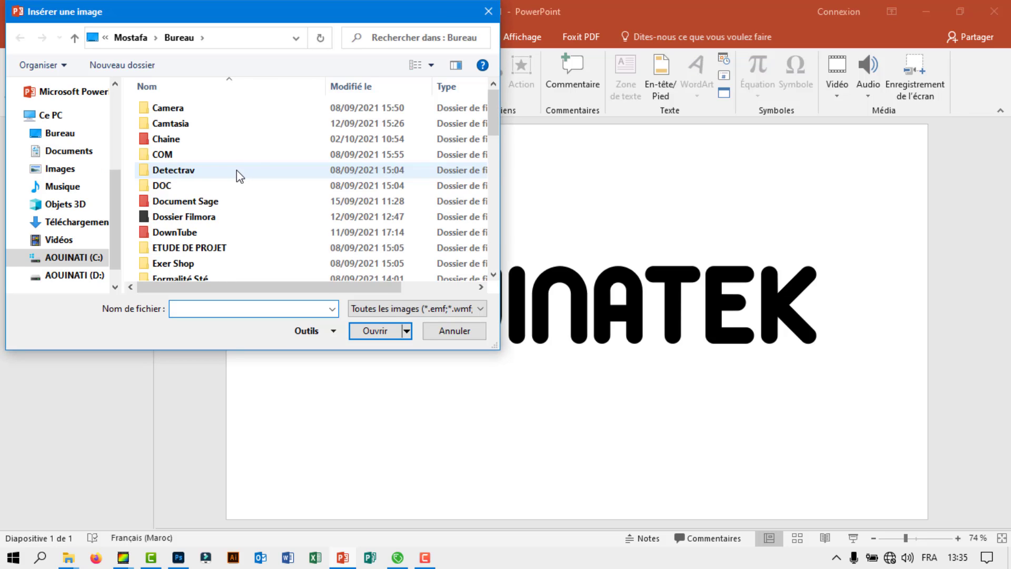
scroll(239, 170, "down", 4)
scroll(236, 170, "down", 4)
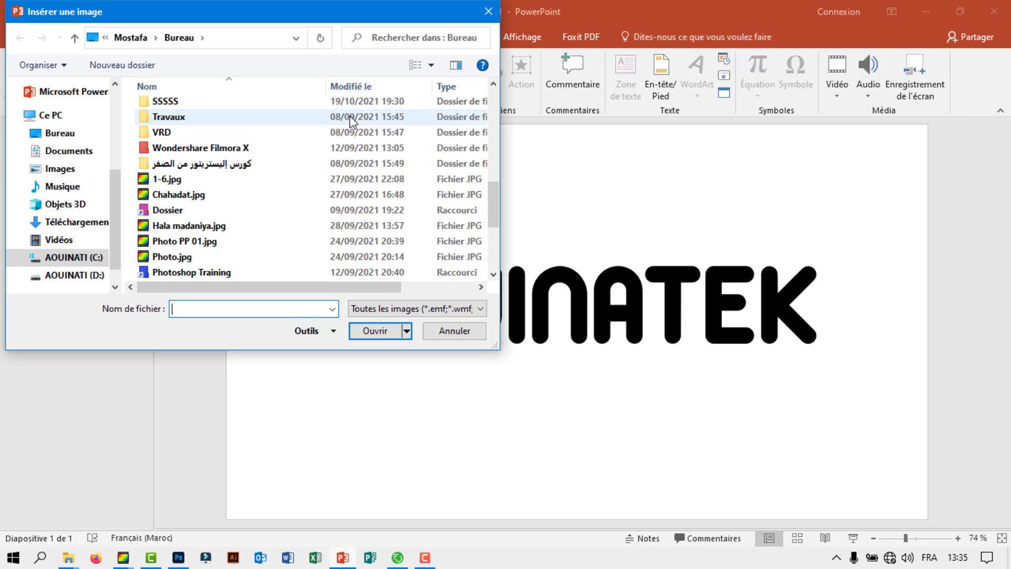
left_click(432, 64)
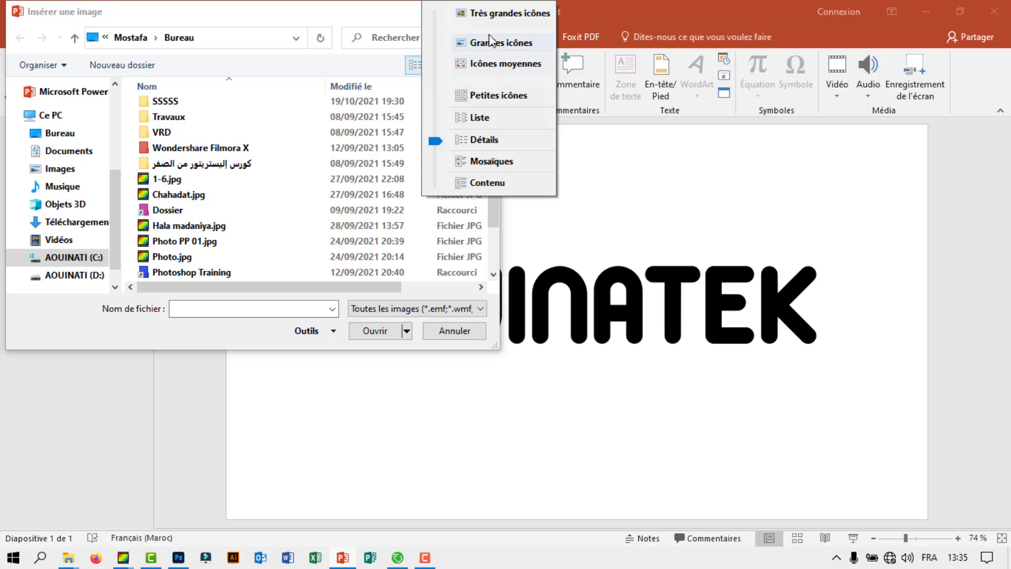
left_click(477, 41)
scroll(255, 189, "down", 5)
scroll(256, 192, "down", 3)
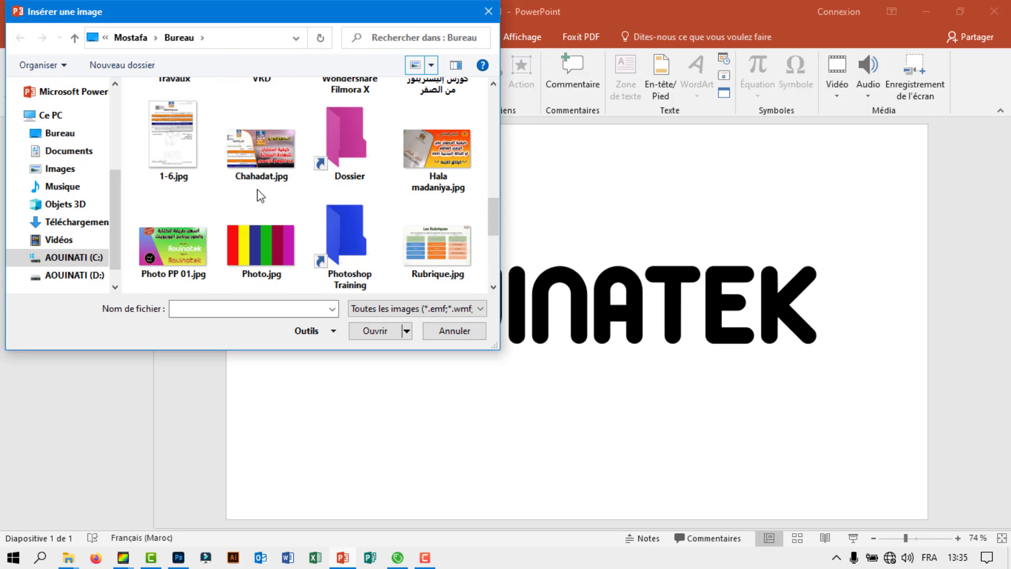
double_click(259, 243)
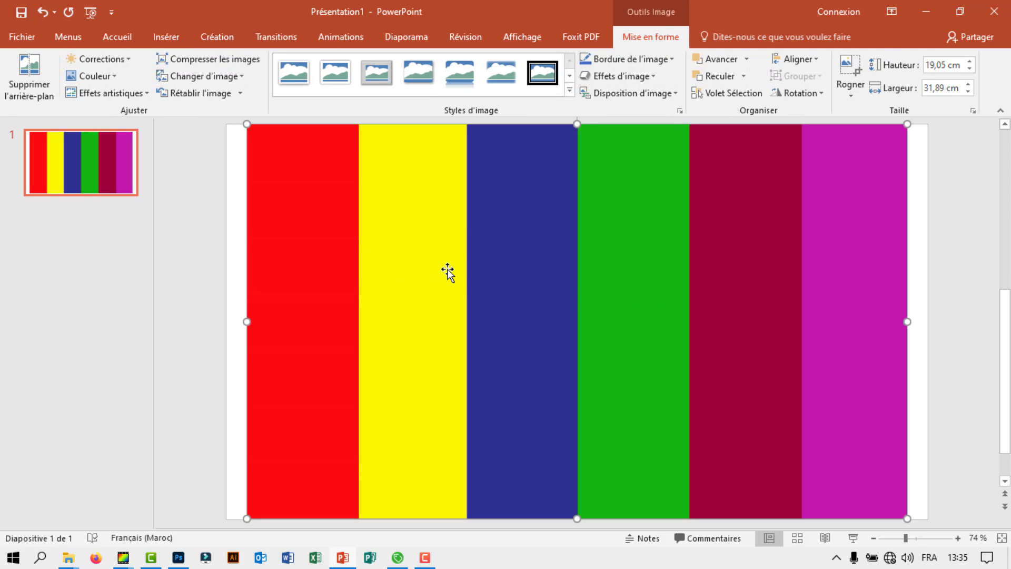
Send the striped picture to the back and Shift-select it together with the AOUINATEK text.
right_click(489, 270)
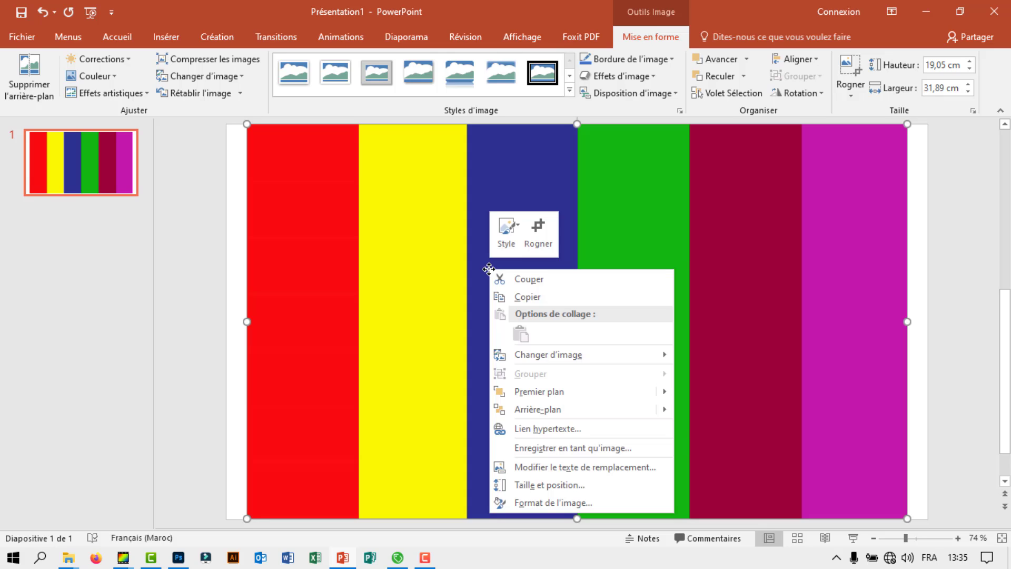
left_click(530, 412)
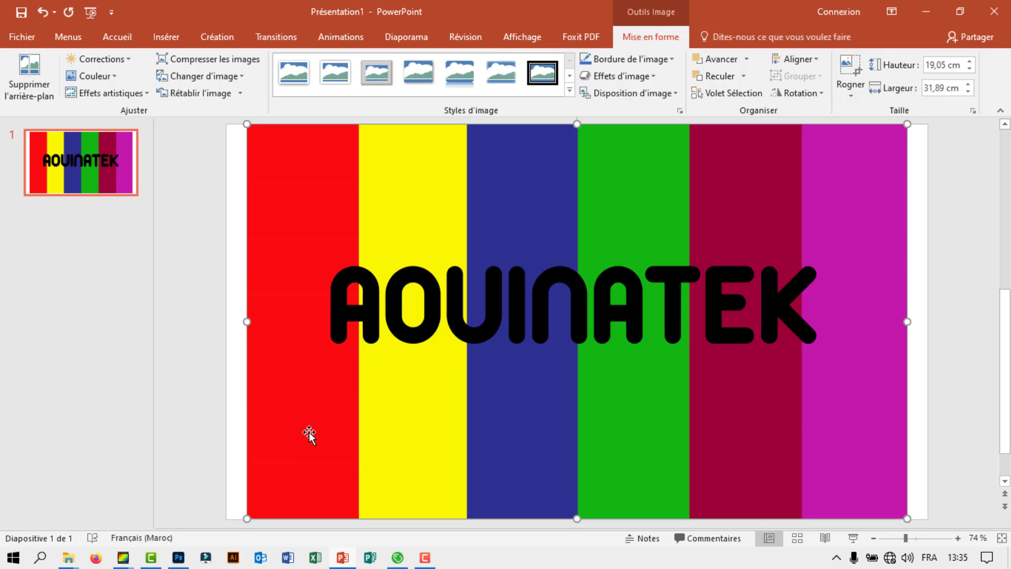
key("shift")
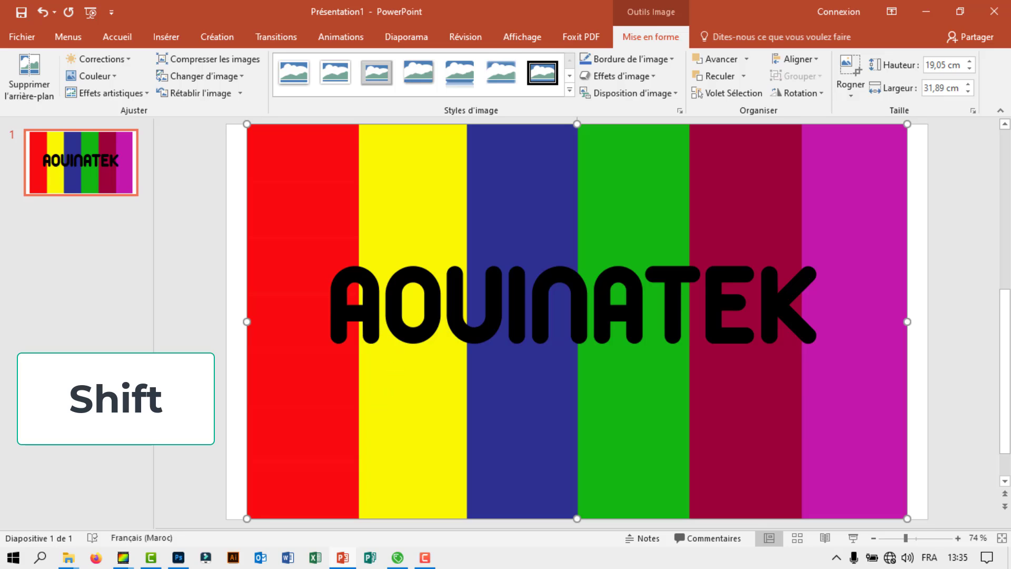
left_click(363, 266, "shift")
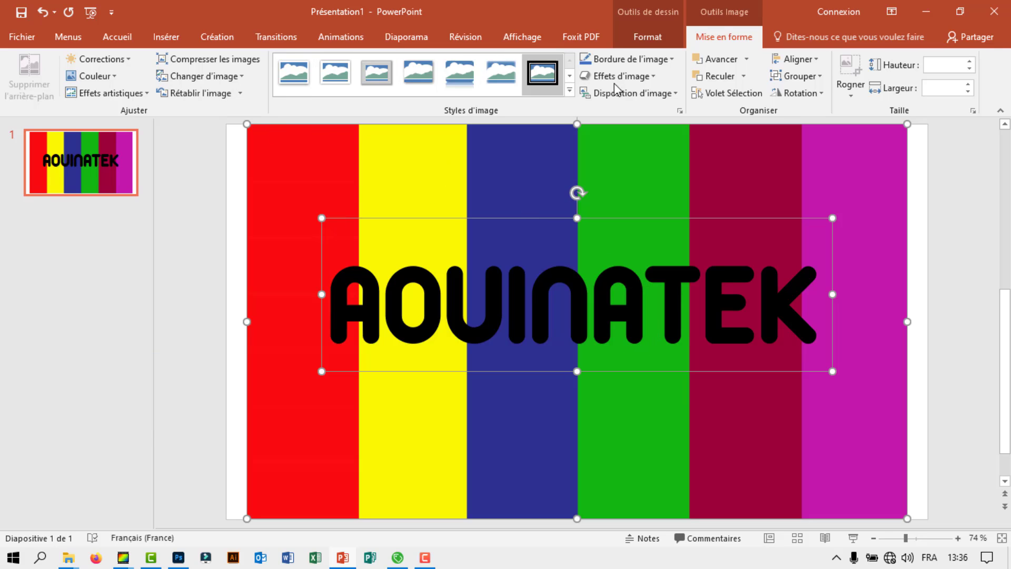
Merge the text and striped picture with Intersection, giving AOUINATEK rainbow stripes.
left_click(644, 39)
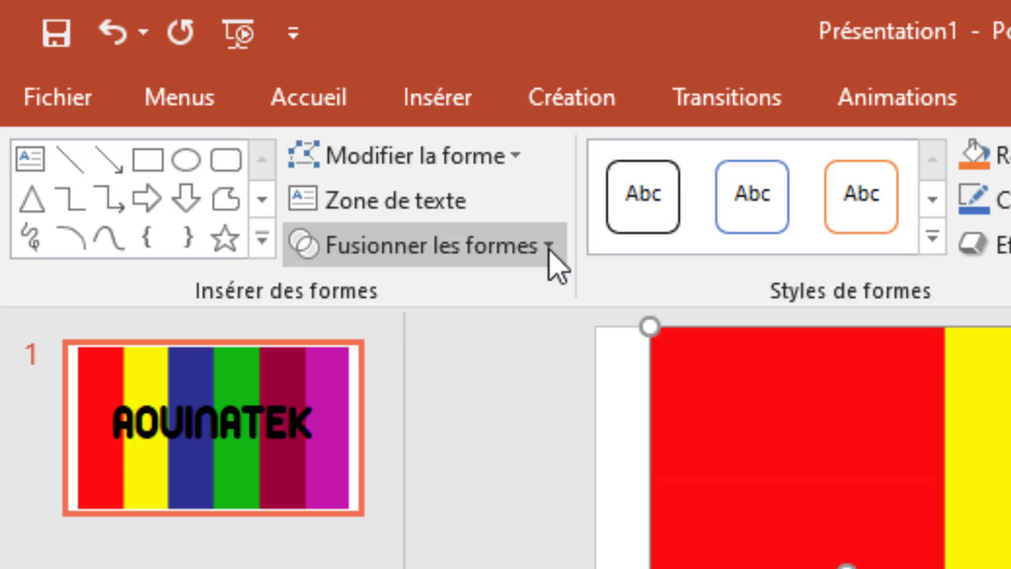
left_click(209, 94)
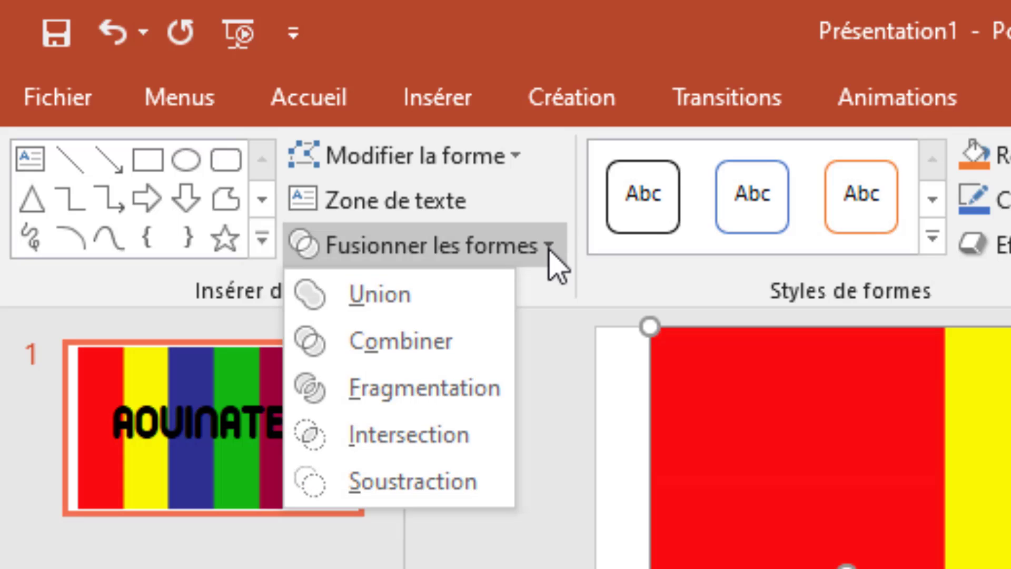
left_click(432, 439)
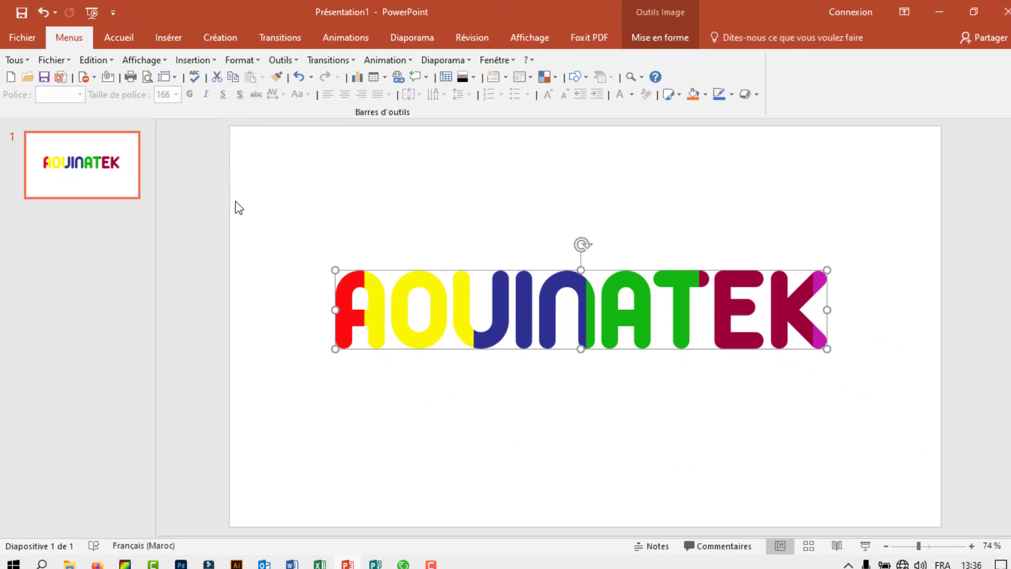
Move, enlarge and centre the striped AOUINATEK word on the slide.
left_click_drag(330, 268, 256, 253)
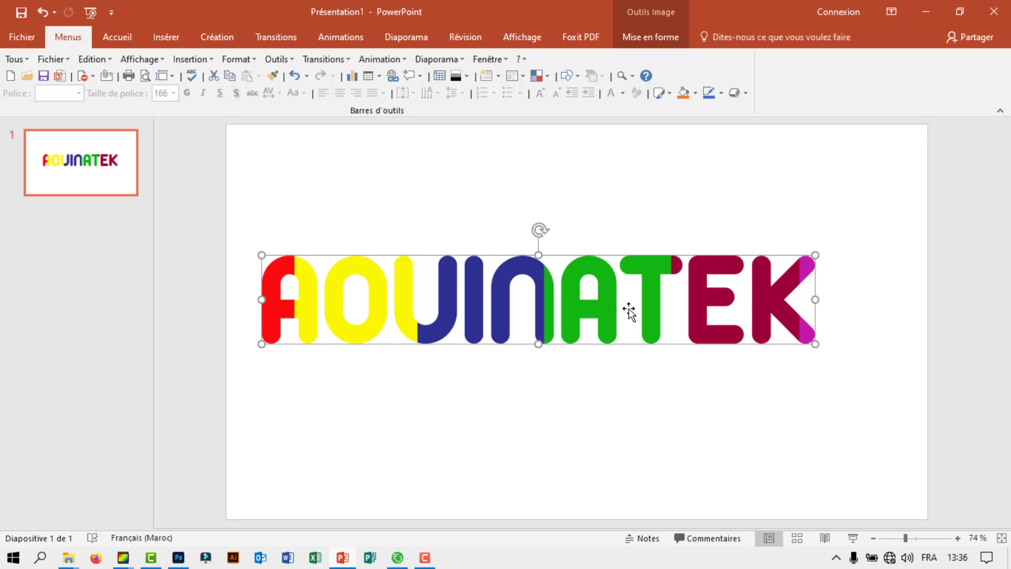
left_click_drag(816, 255, 848, 248)
left_click_drag(765, 291, 785, 293)
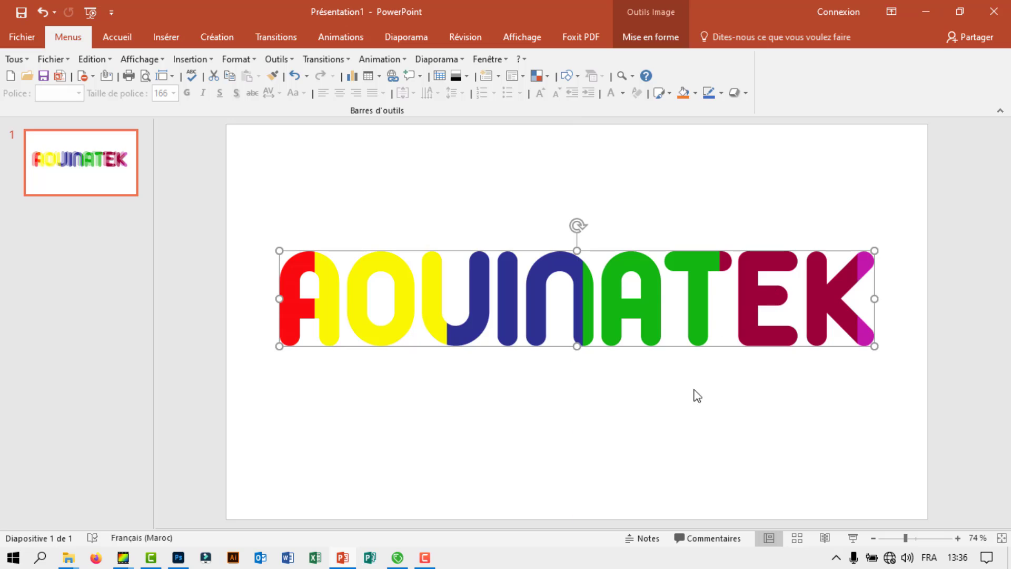
Undo the move, both resizes and the Intersection merge, restoring black text over stripes.
left_click(673, 422)
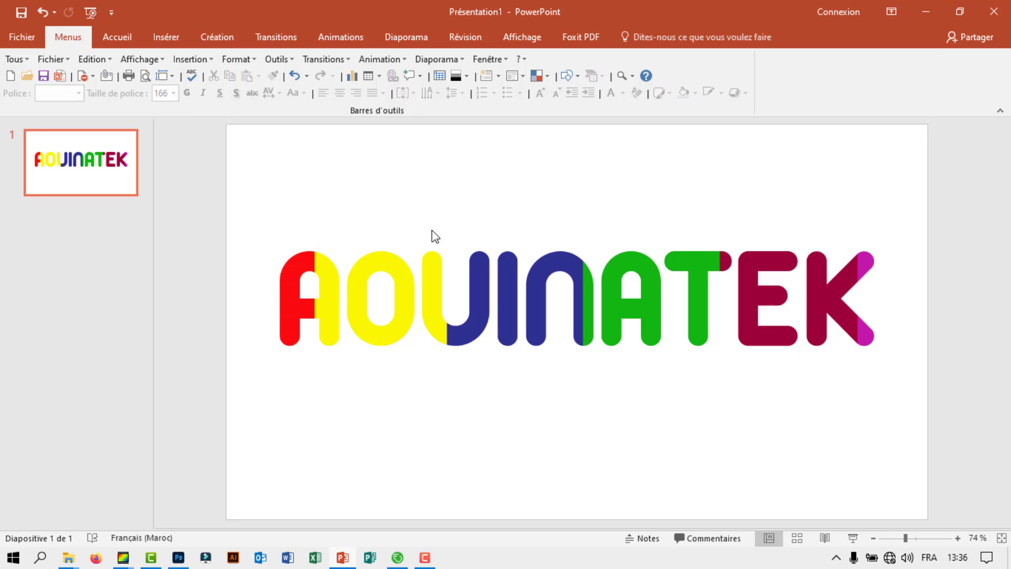
left_click(43, 13)
left_click(43, 13)
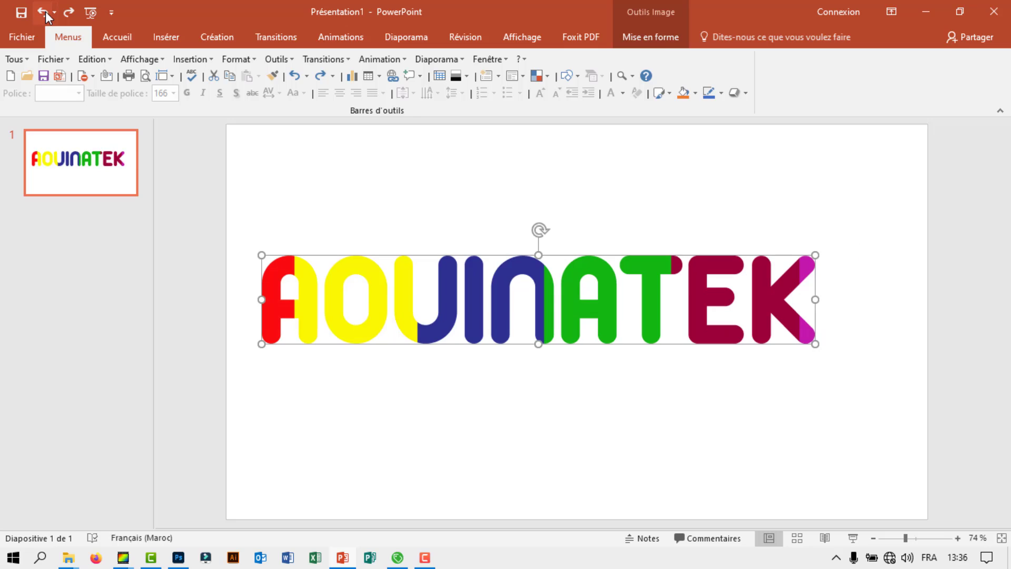
left_click(43, 12)
left_click(44, 13)
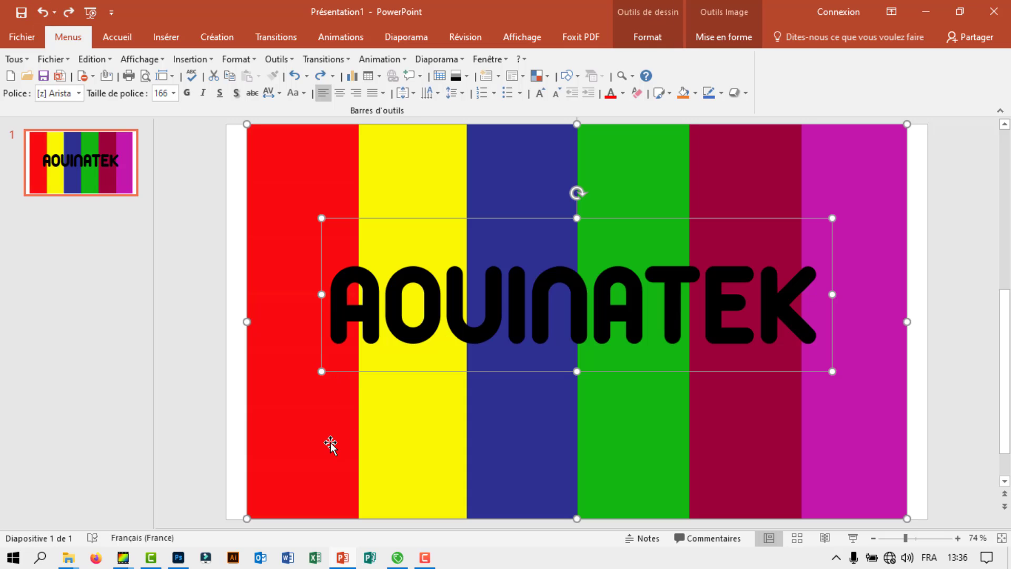
Delete the striped background picture, leaving black AOUINATEK on a white slide.
left_click(240, 367)
left_click(283, 402)
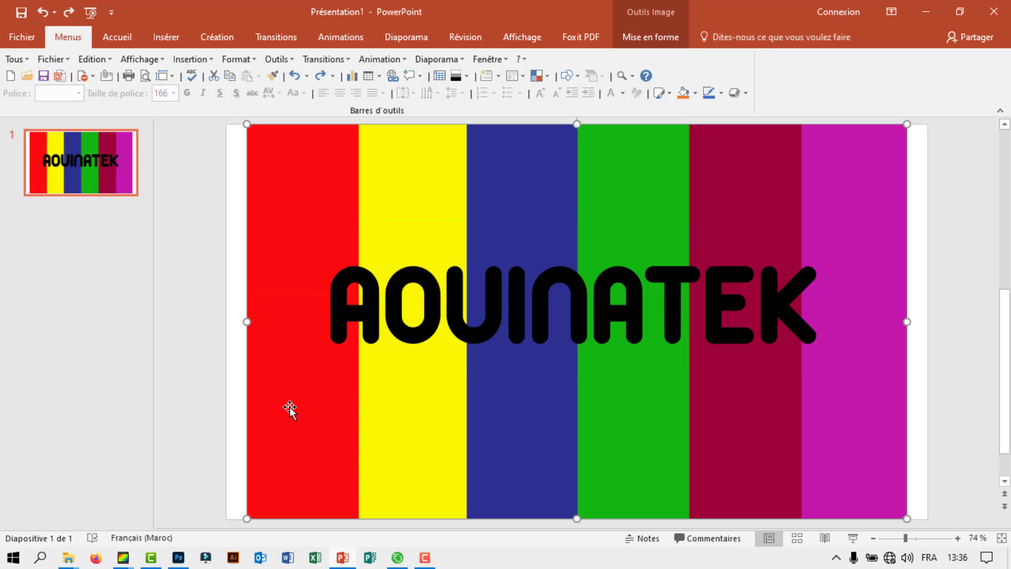
key("Delete")
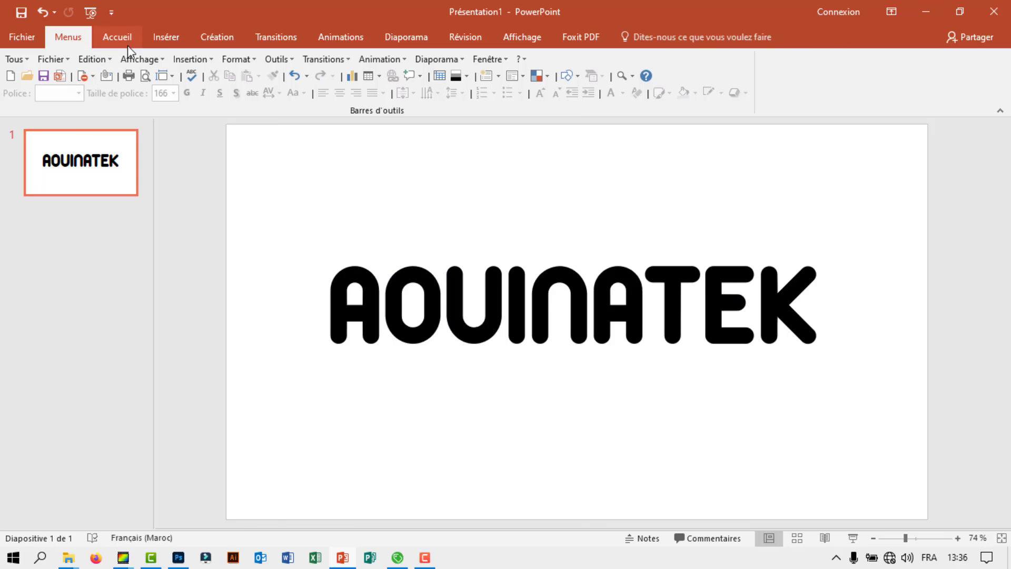
left_click(176, 39)
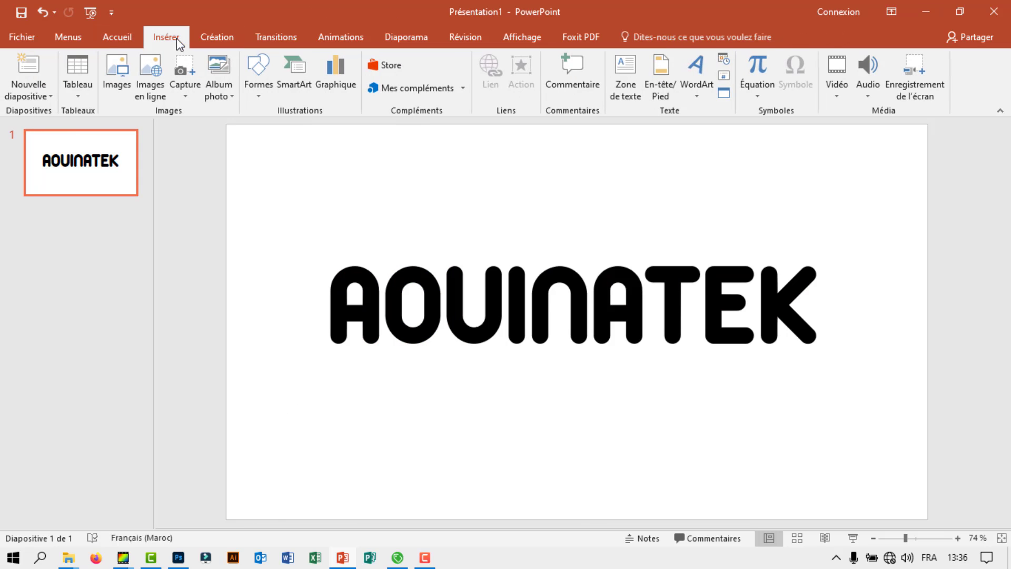
Insert the Kung Fu Panda photo 000.jpg from the Image folder at 14,64 × 25,65 cm.
left_click(151, 74)
scroll(333, 204, "down", 2)
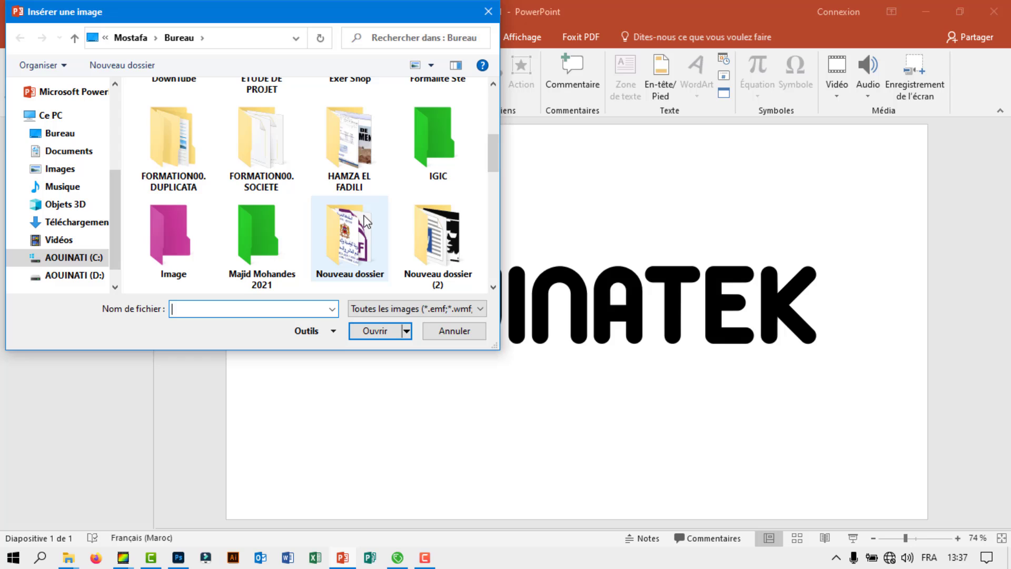
left_click(180, 222)
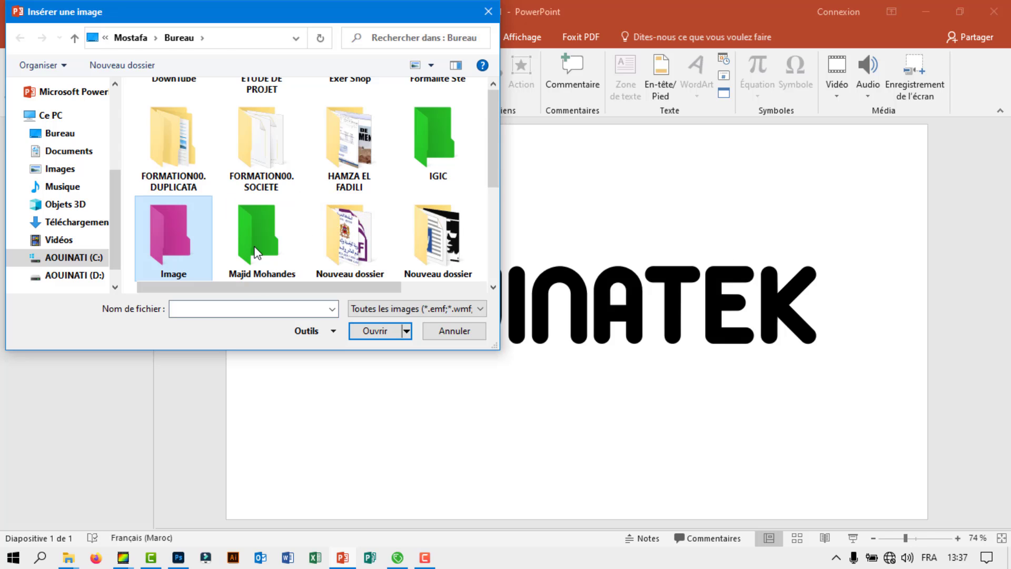
double_click(190, 241)
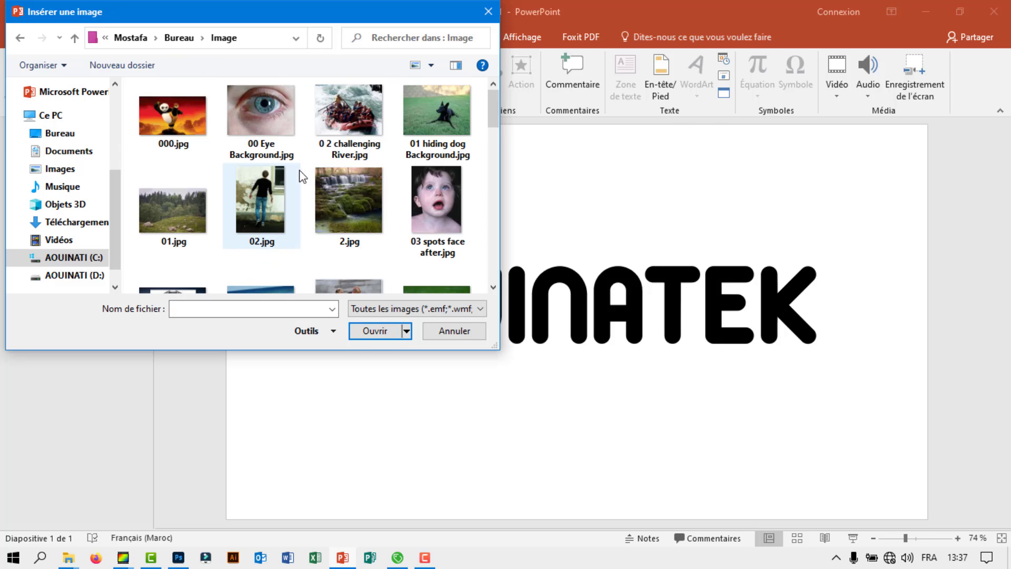
left_click(172, 118)
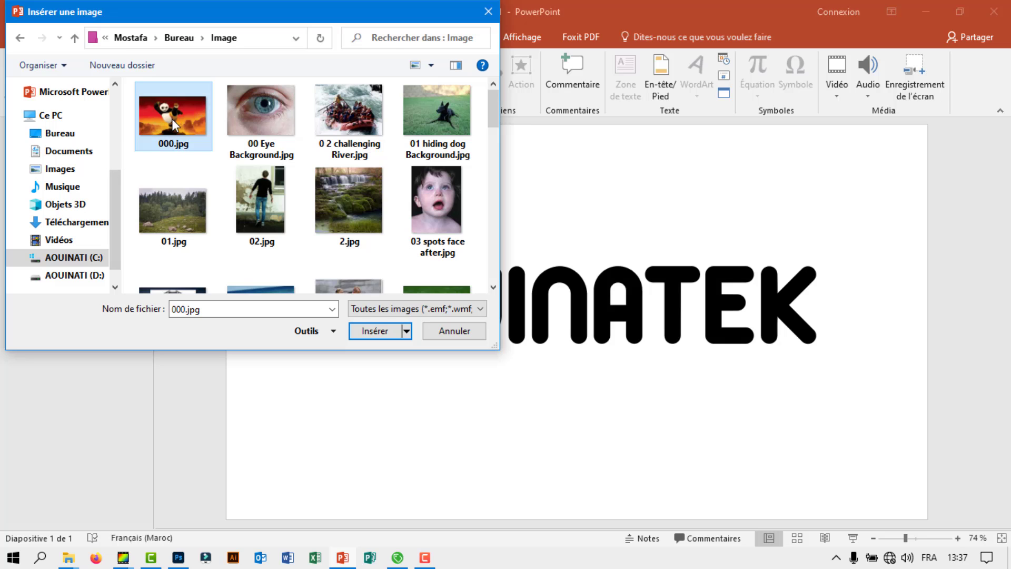
left_click(388, 333)
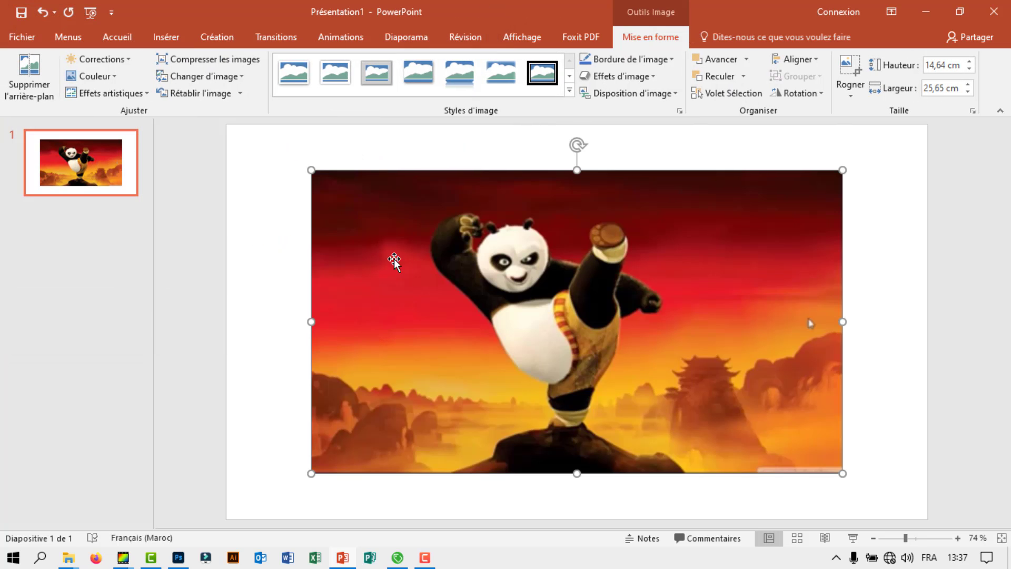
Enlarge the panda photo to 15,52 × 27,19 cm and send it behind the AOUINATEK text.
left_click_drag(309, 167, 279, 152)
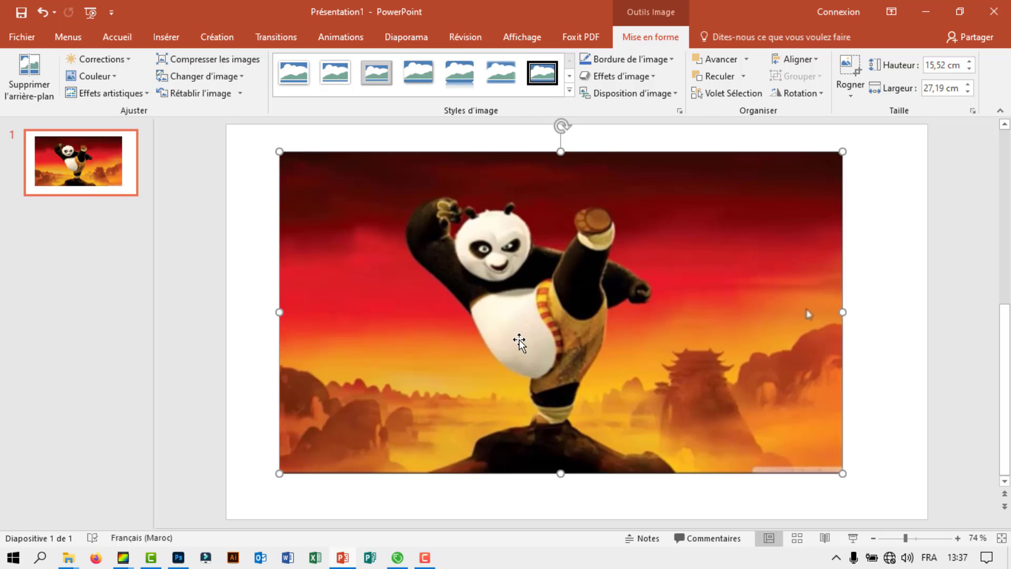
right_click(521, 344)
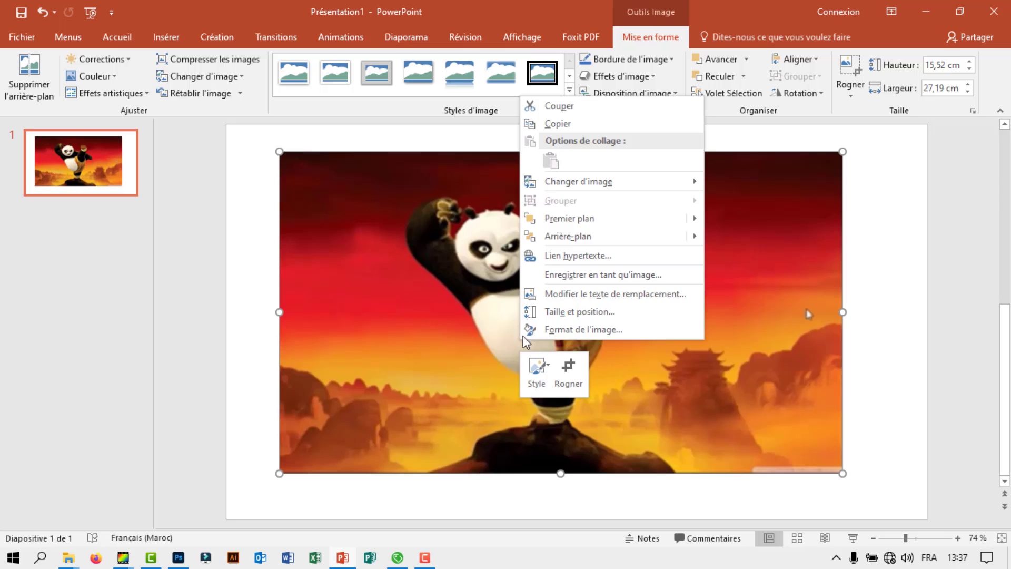
left_click(574, 241)
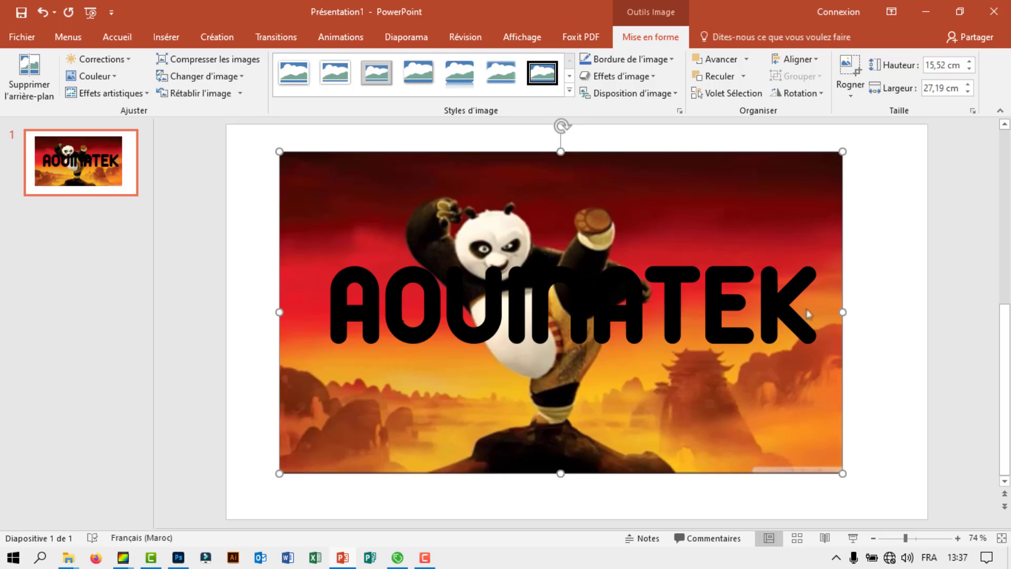
Select the panda photo with the AOUINATEK text and apply Intersection to fill the letters.
left_click(809, 314, "shift")
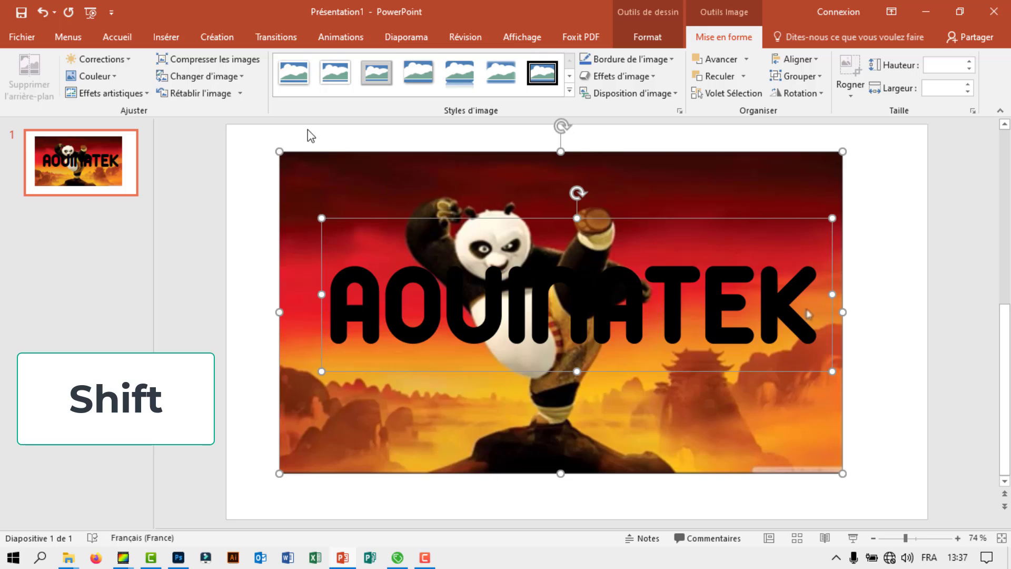
left_click(637, 35)
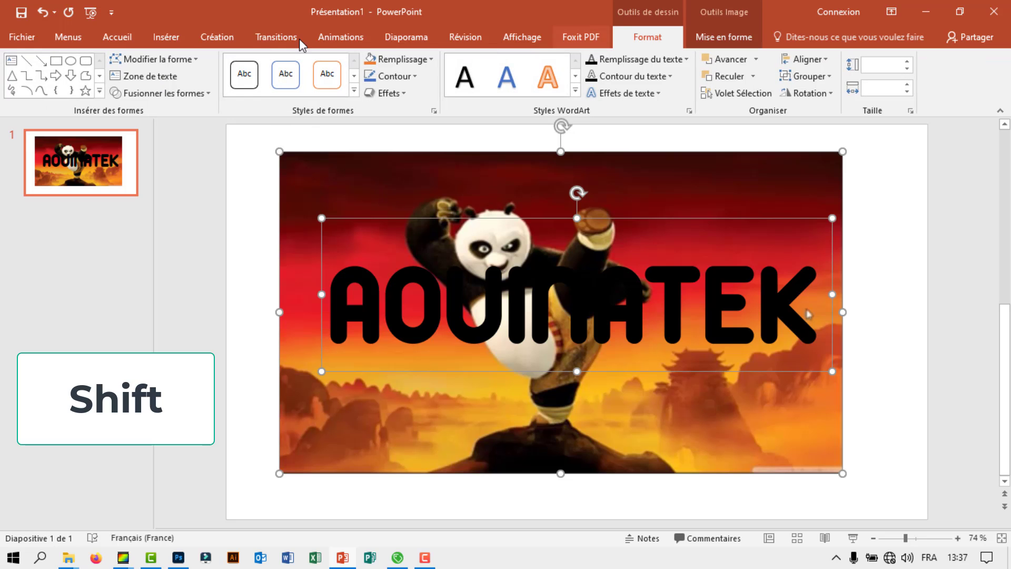
left_click(196, 95)
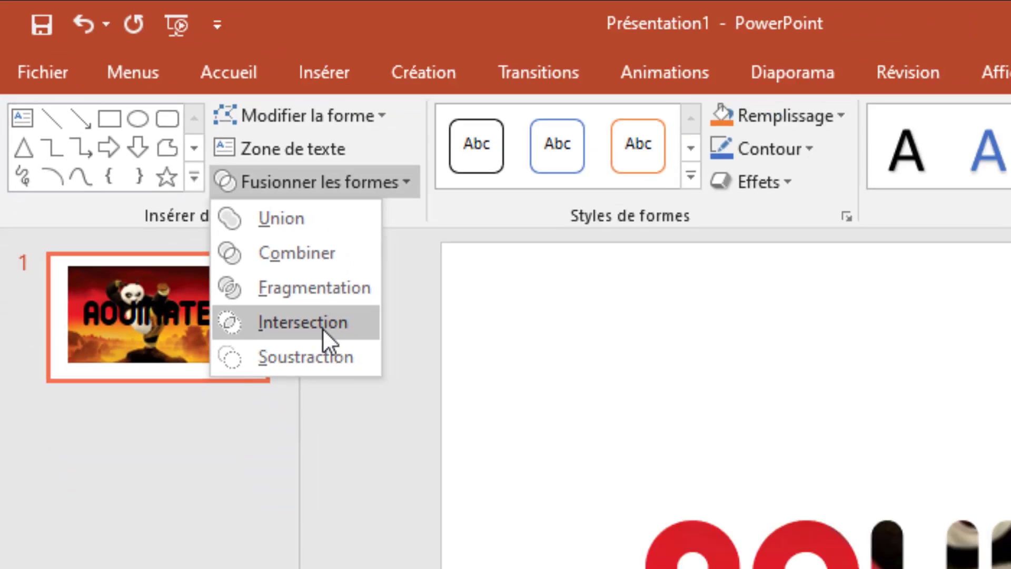
left_click(485, 500)
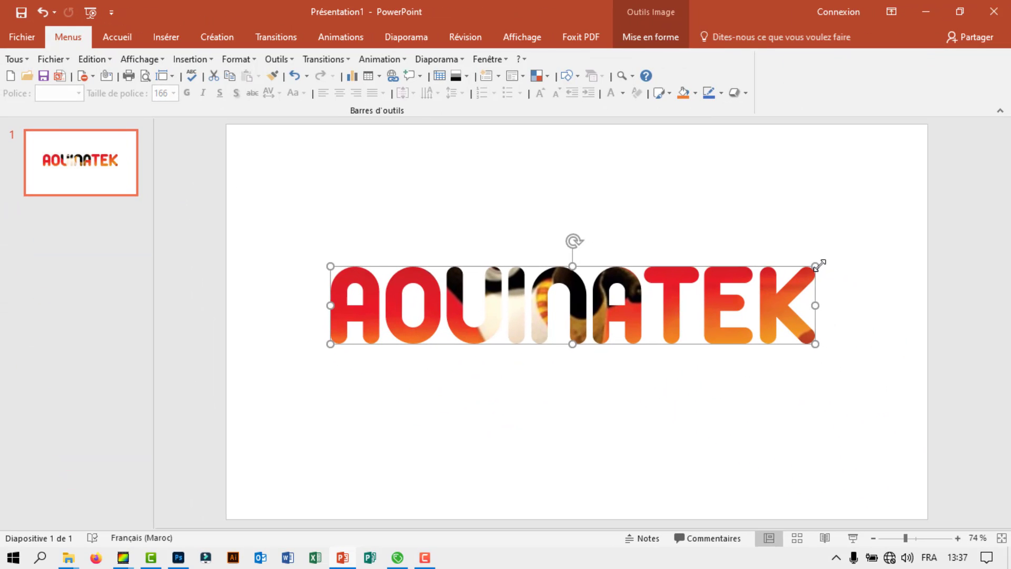
Enlarge the panda-filled AOUINATEK word by dragging its corner handles, then trim it slightly.
left_click_drag(815, 266, 778, 246)
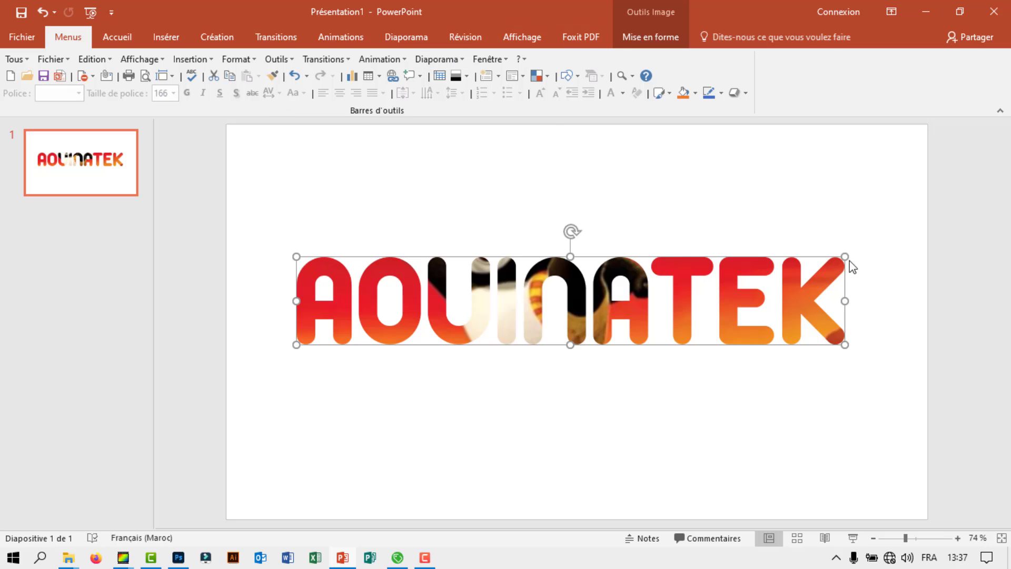
left_click_drag(846, 256, 899, 248)
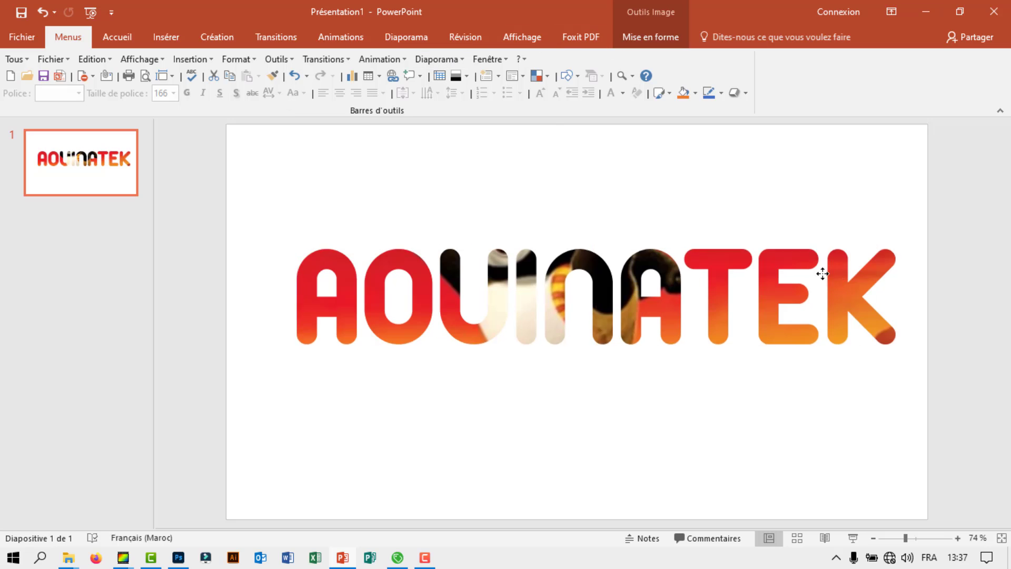
left_click_drag(826, 278, 823, 248)
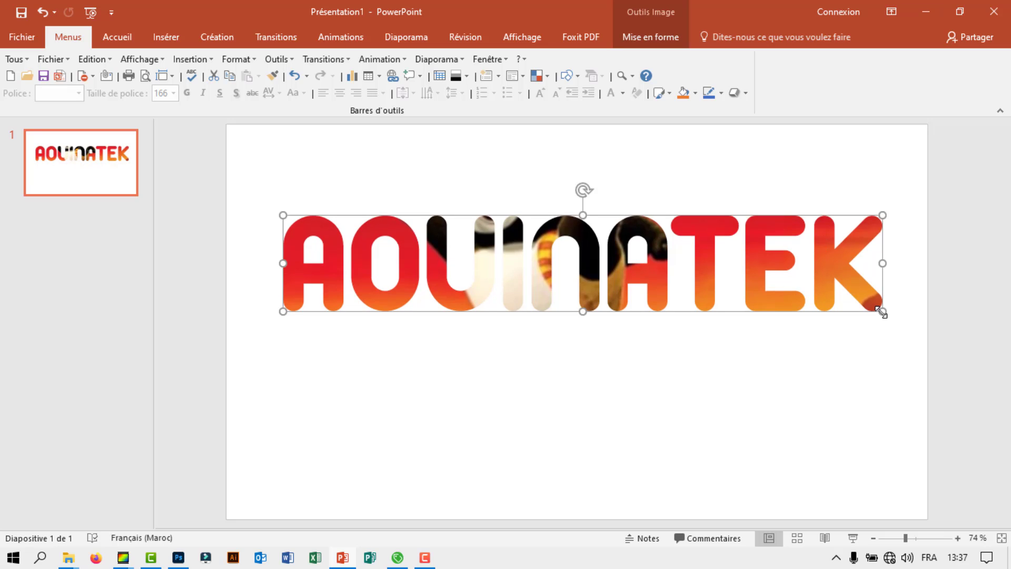
left_click_drag(881, 312, 818, 297)
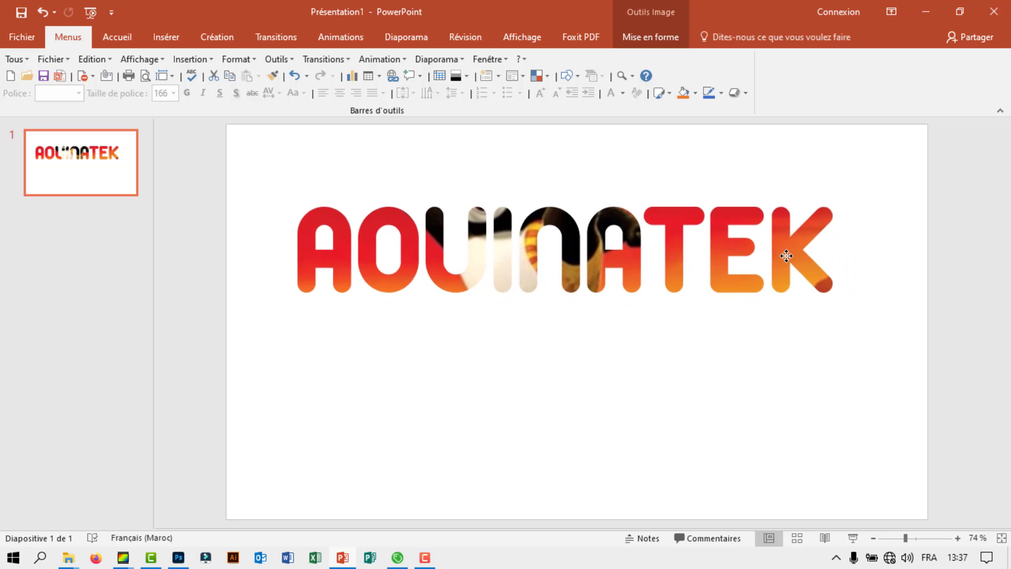
Align the word to the slide's centre line and nudge it slightly lower.
left_click_drag(772, 266, 798, 247)
left_click(754, 362)
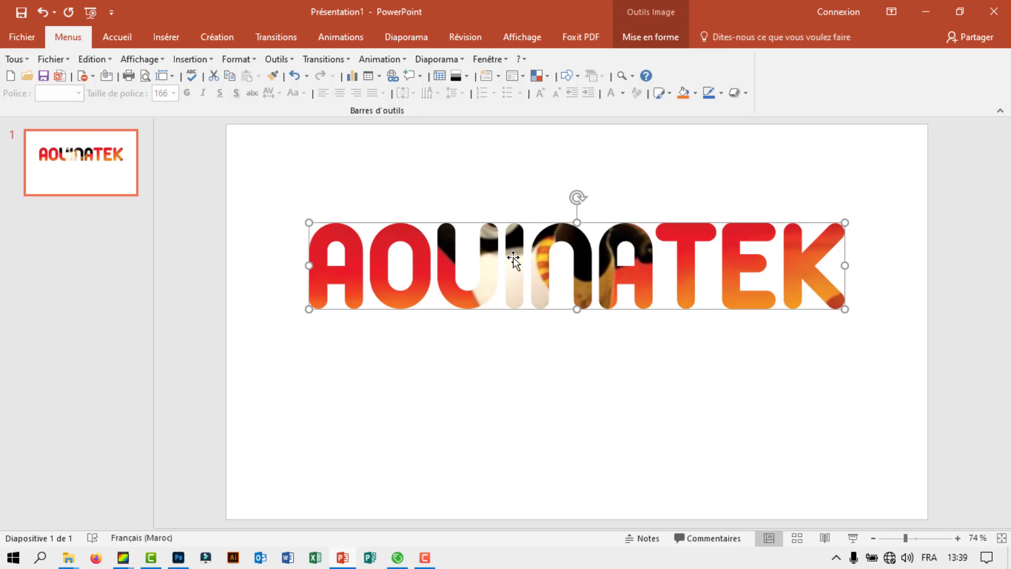
left_click_drag(514, 261, 513, 274)
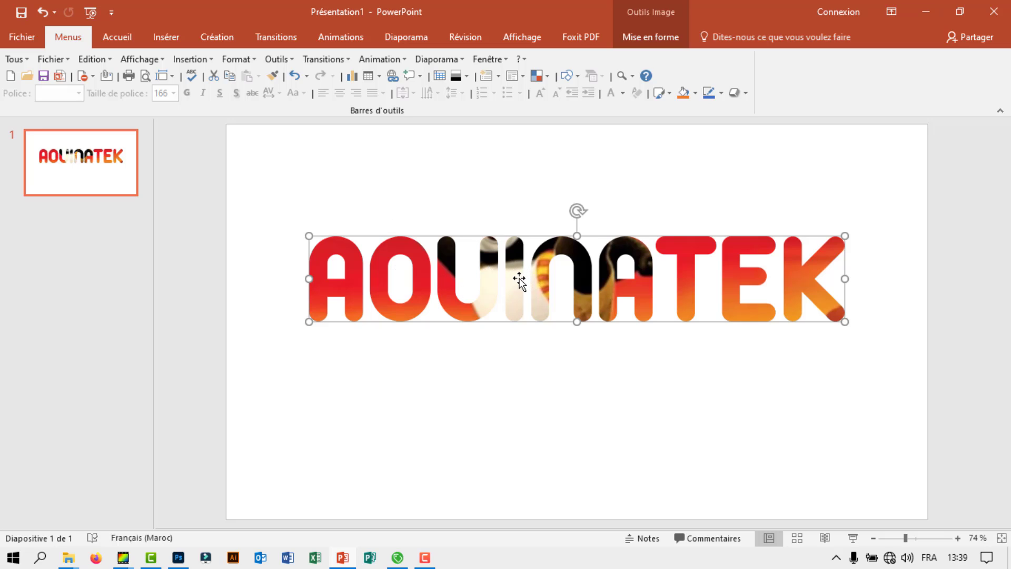
Save the logo as JPEG Image2.jpg on the Bureau (desktop) and open it in PhotoFiltre.
right_click(519, 275)
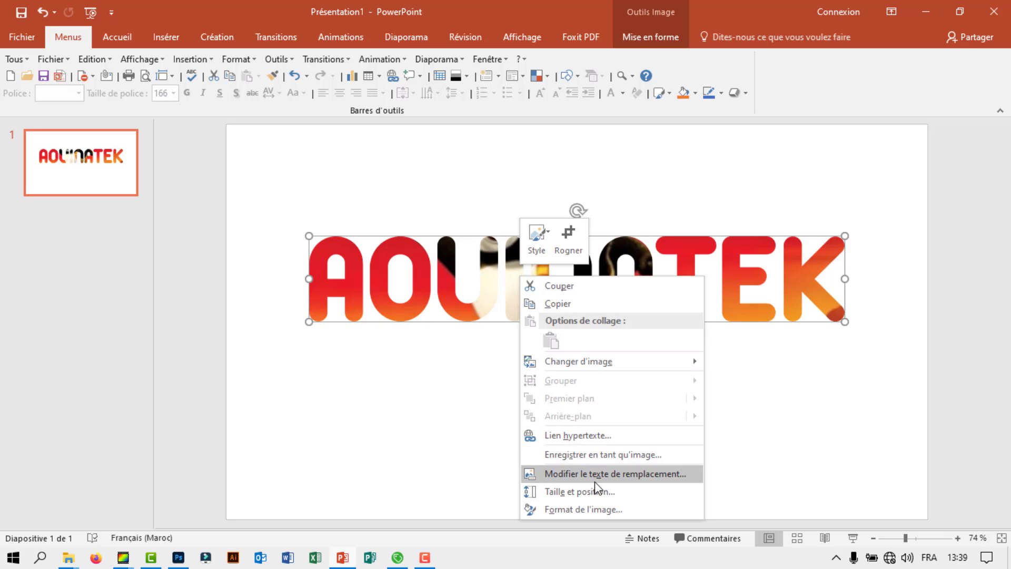
left_click(610, 456)
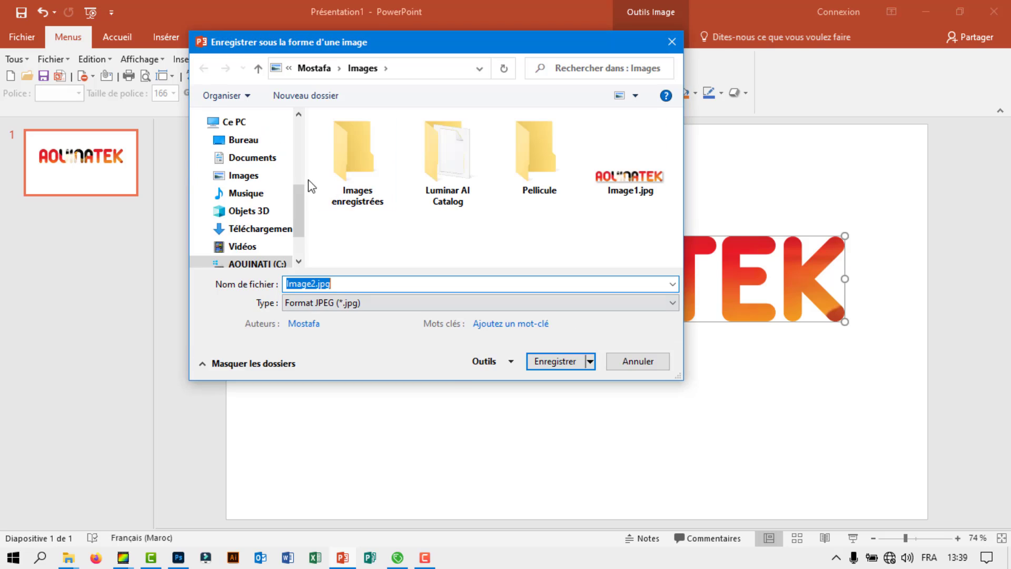
left_click(251, 147)
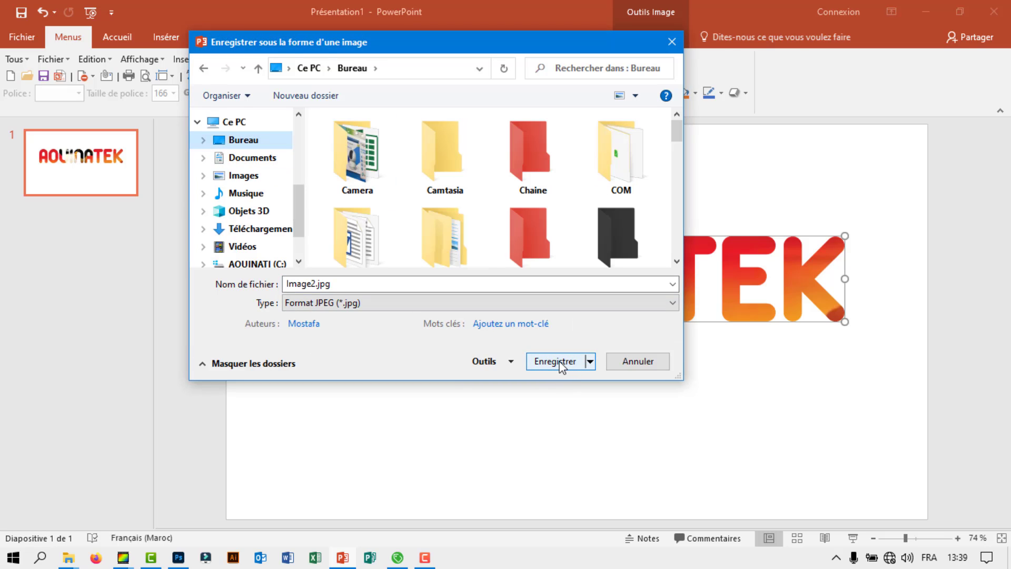
left_click(406, 303)
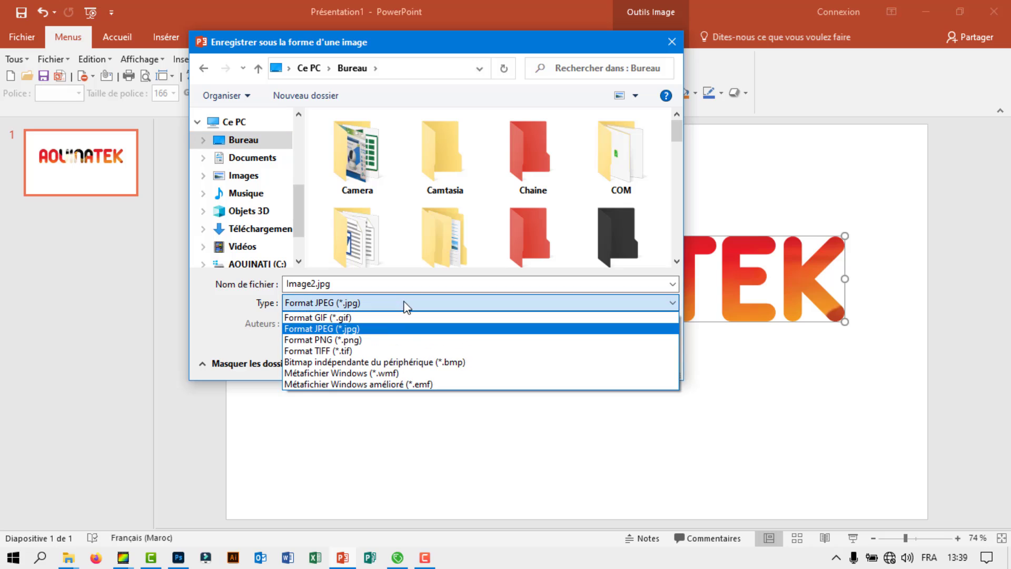
left_click(340, 330)
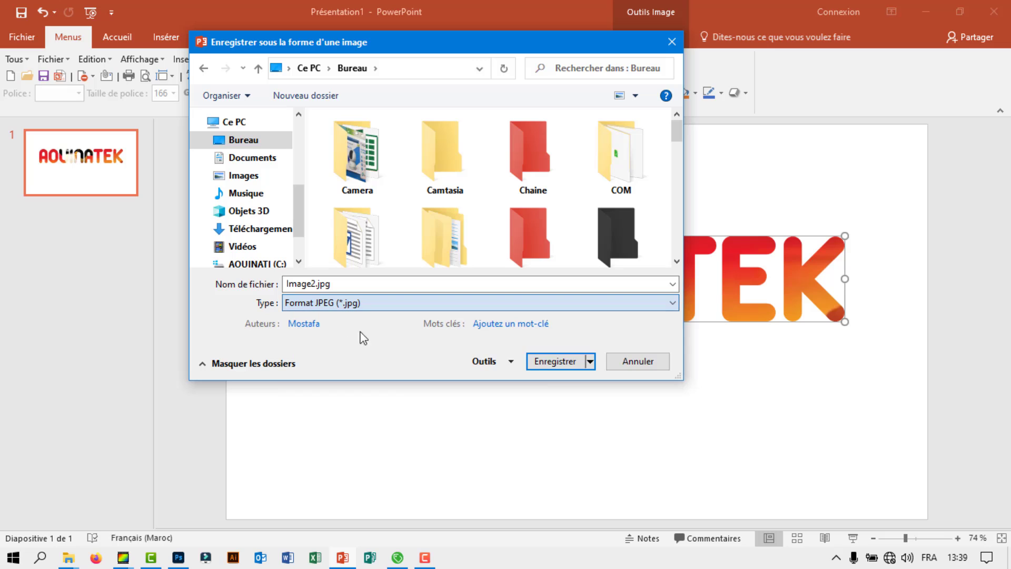
left_click(558, 364)
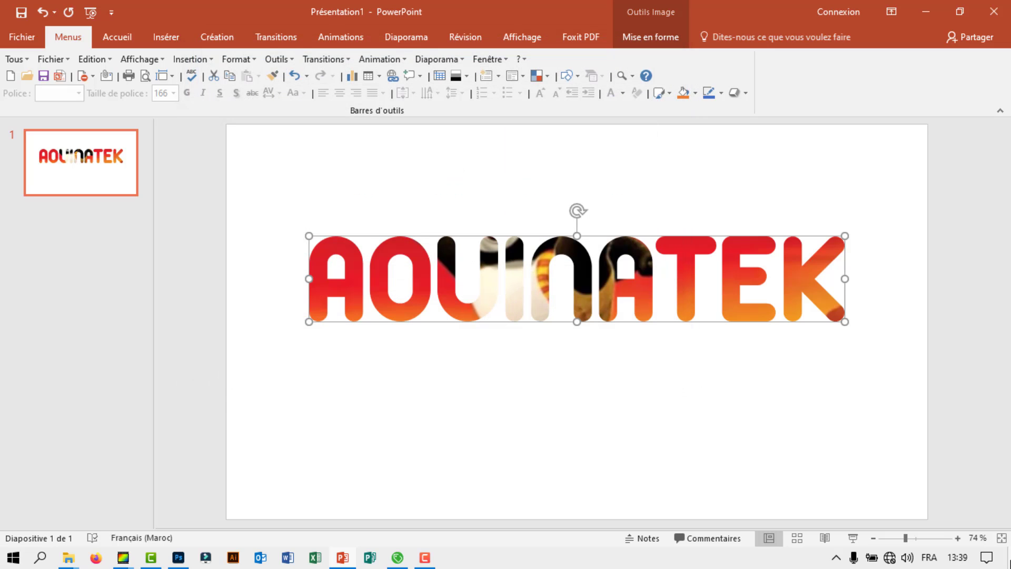
key("super+d")
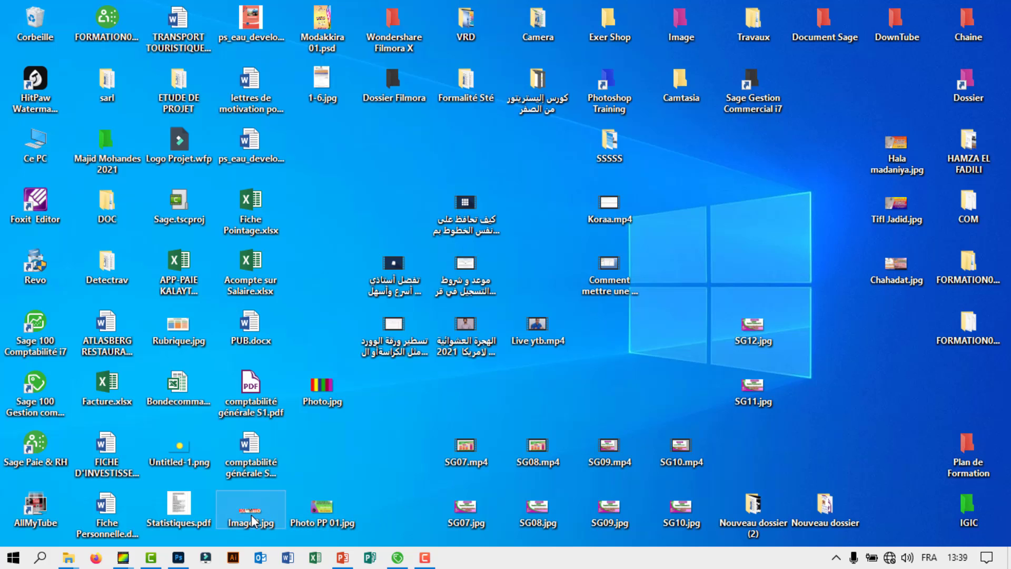
double_click(251, 513)
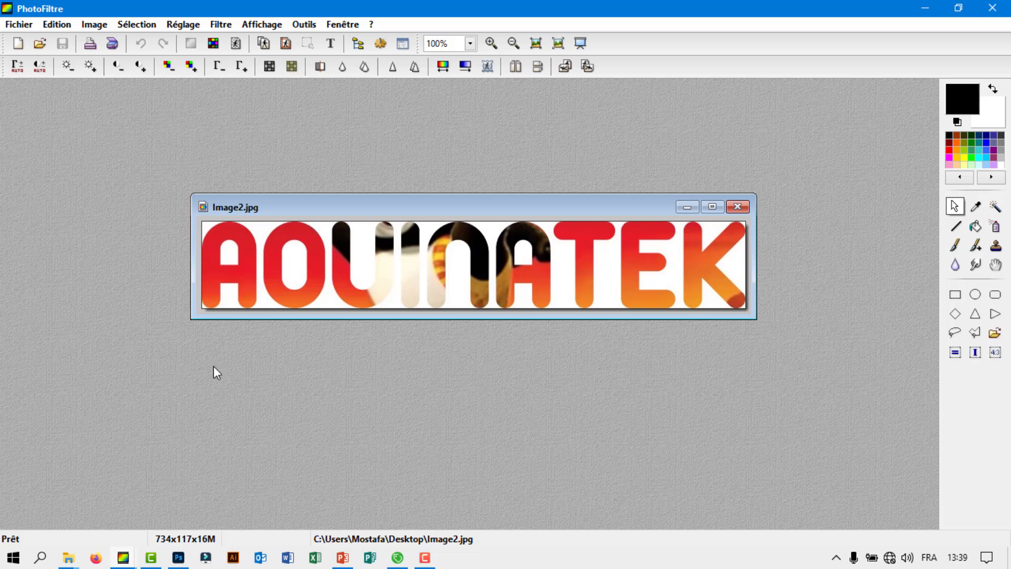
Shift the Image2.jpg window up and switch PhotoFiltre to the Photo PP 01.jpg window.
left_click_drag(551, 206, 558, 194)
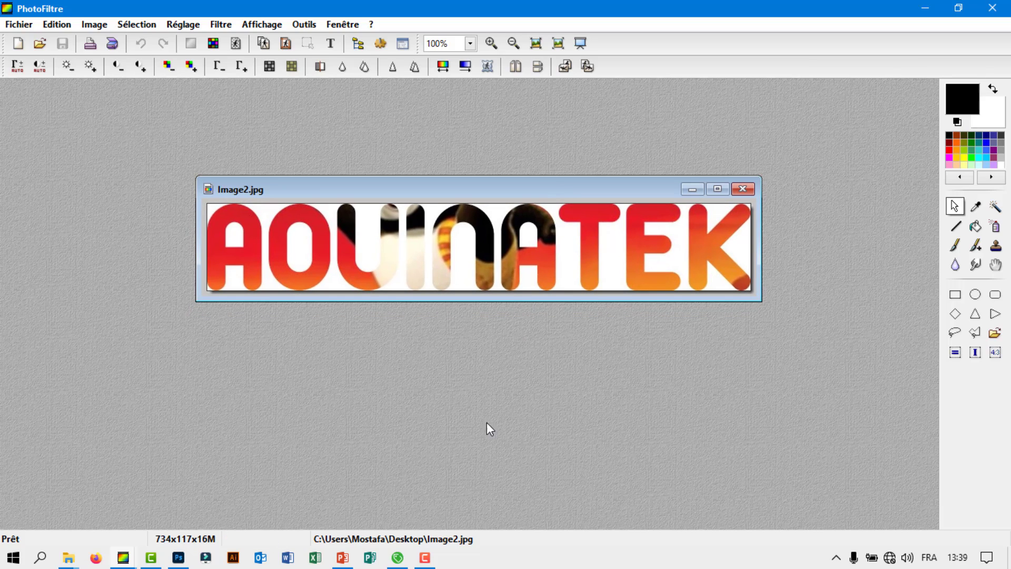
left_click(121, 557)
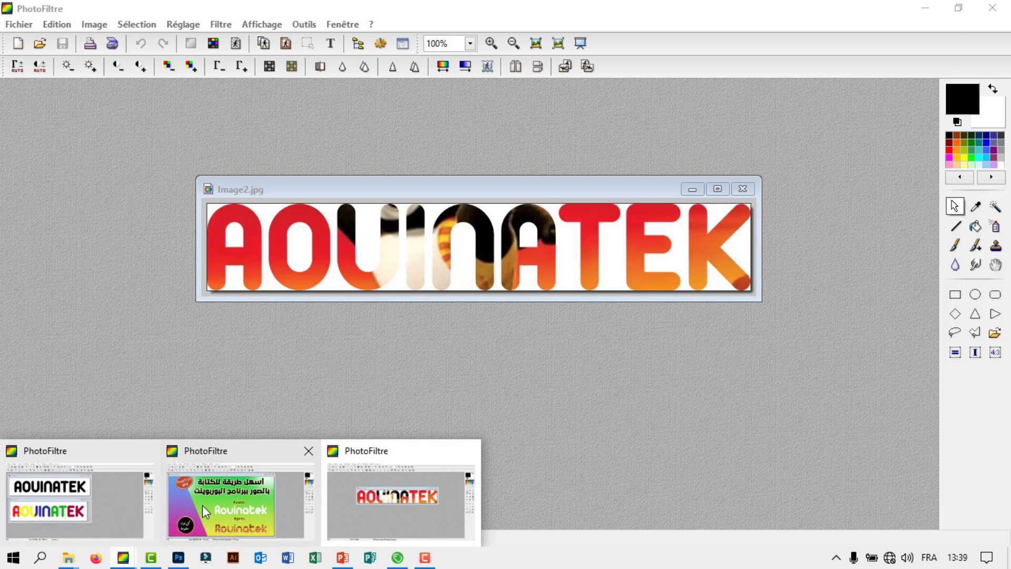
left_click(217, 504)
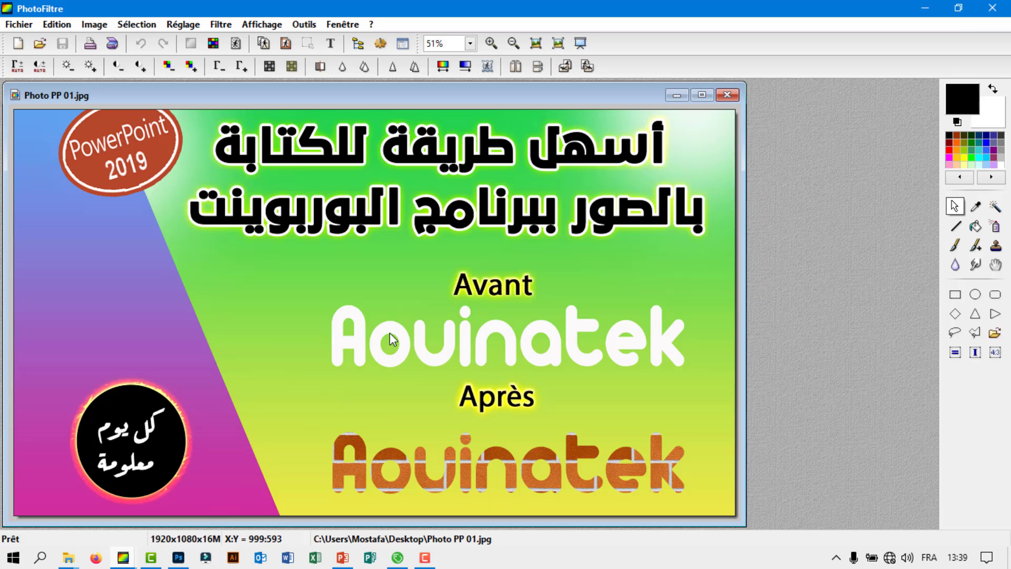